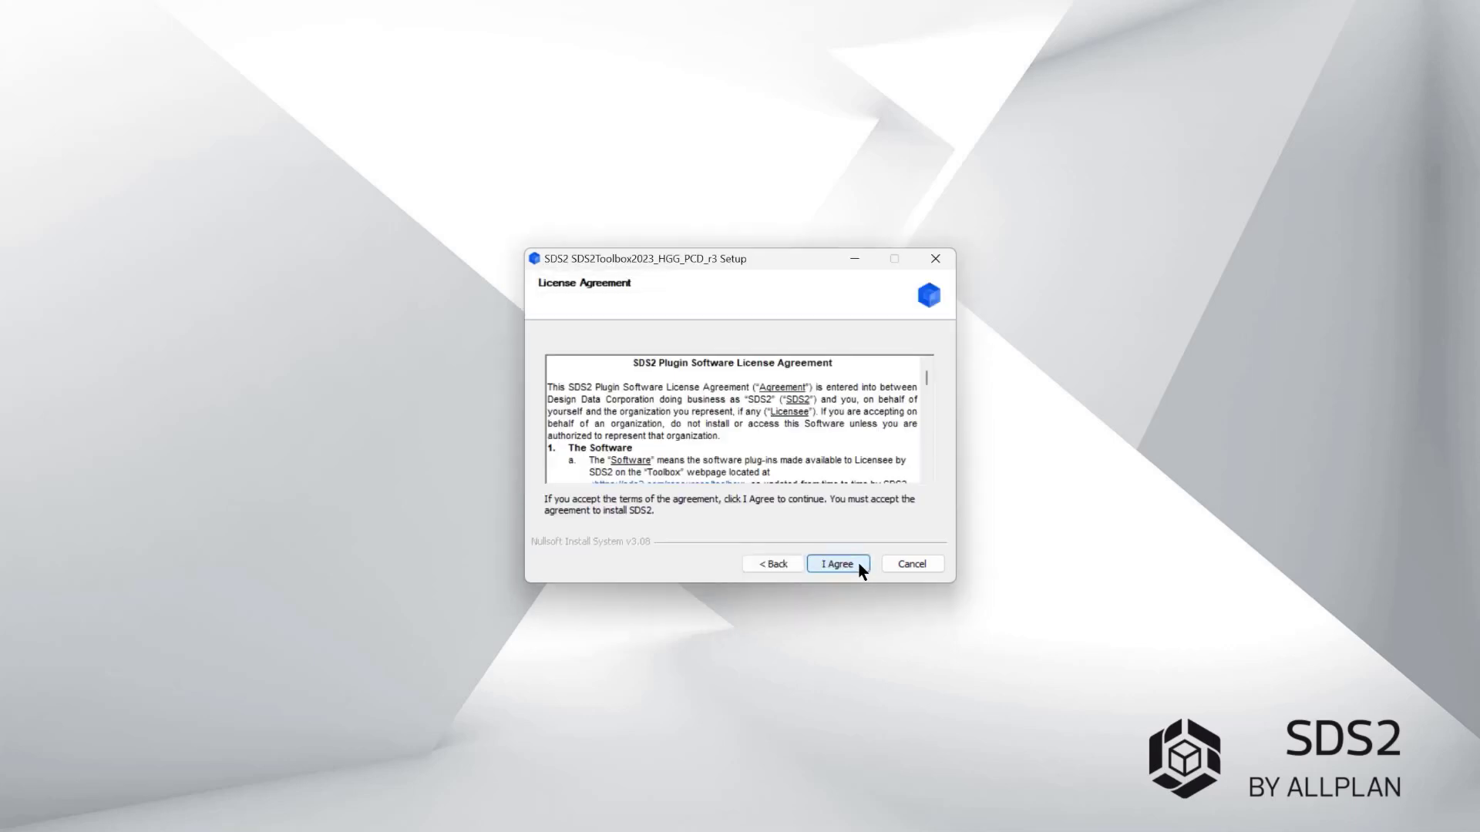
Accept the licence and install the HGG PCD toolbox with data files in C:\ProgramData\SDS2_2023
left_click(859, 569)
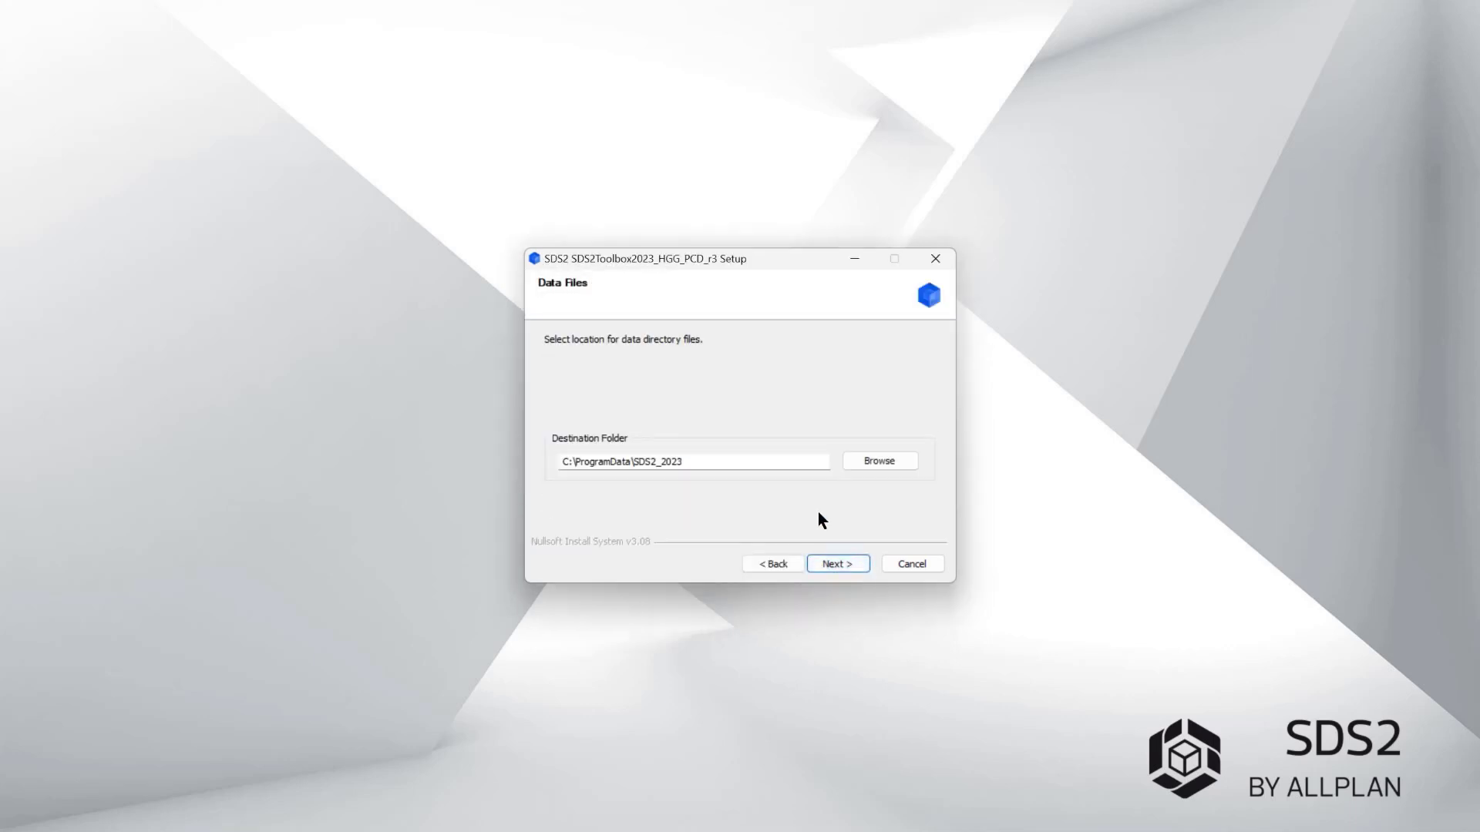
left_click(841, 563)
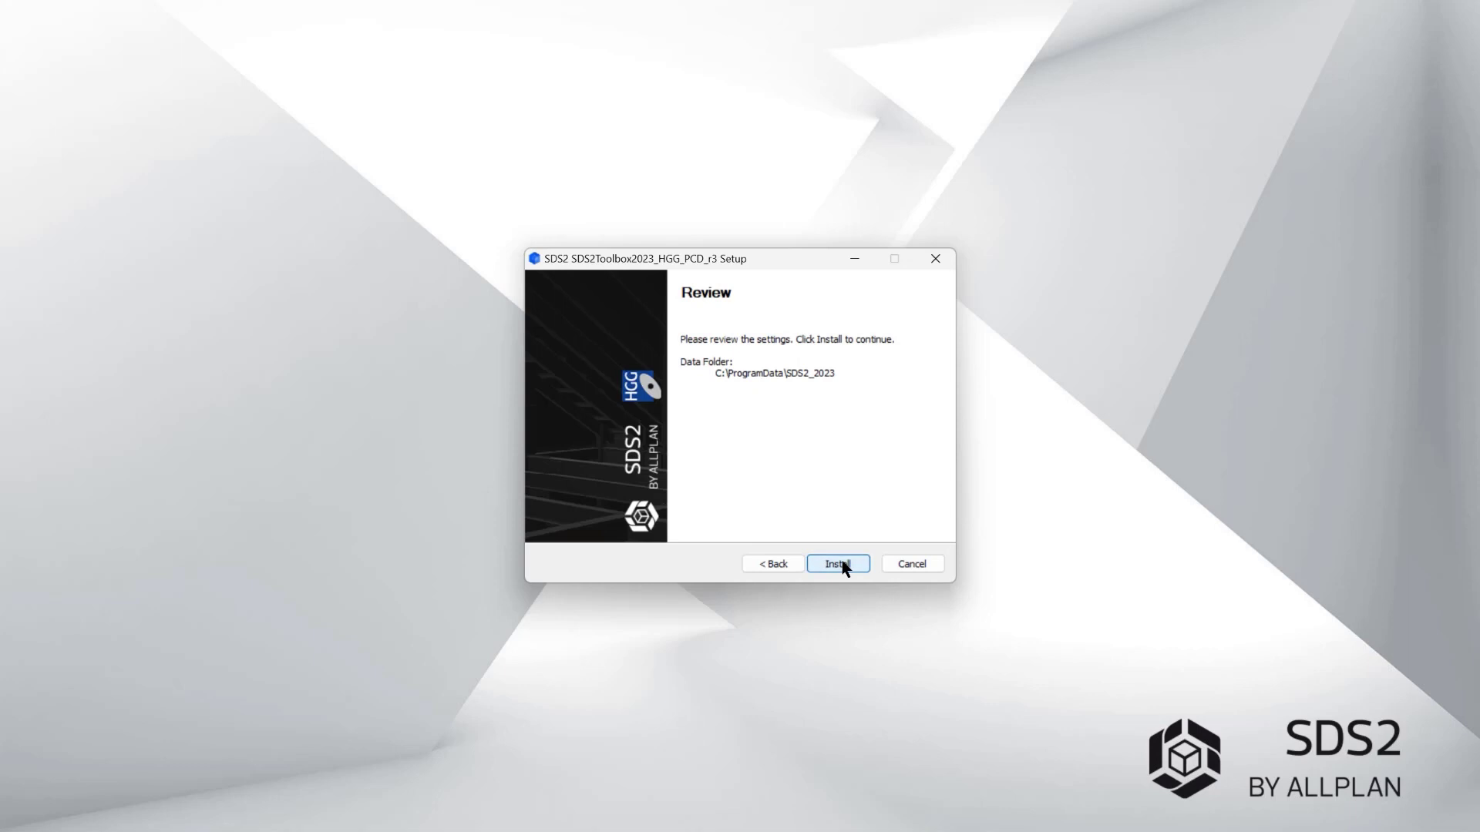
left_click(840, 565)
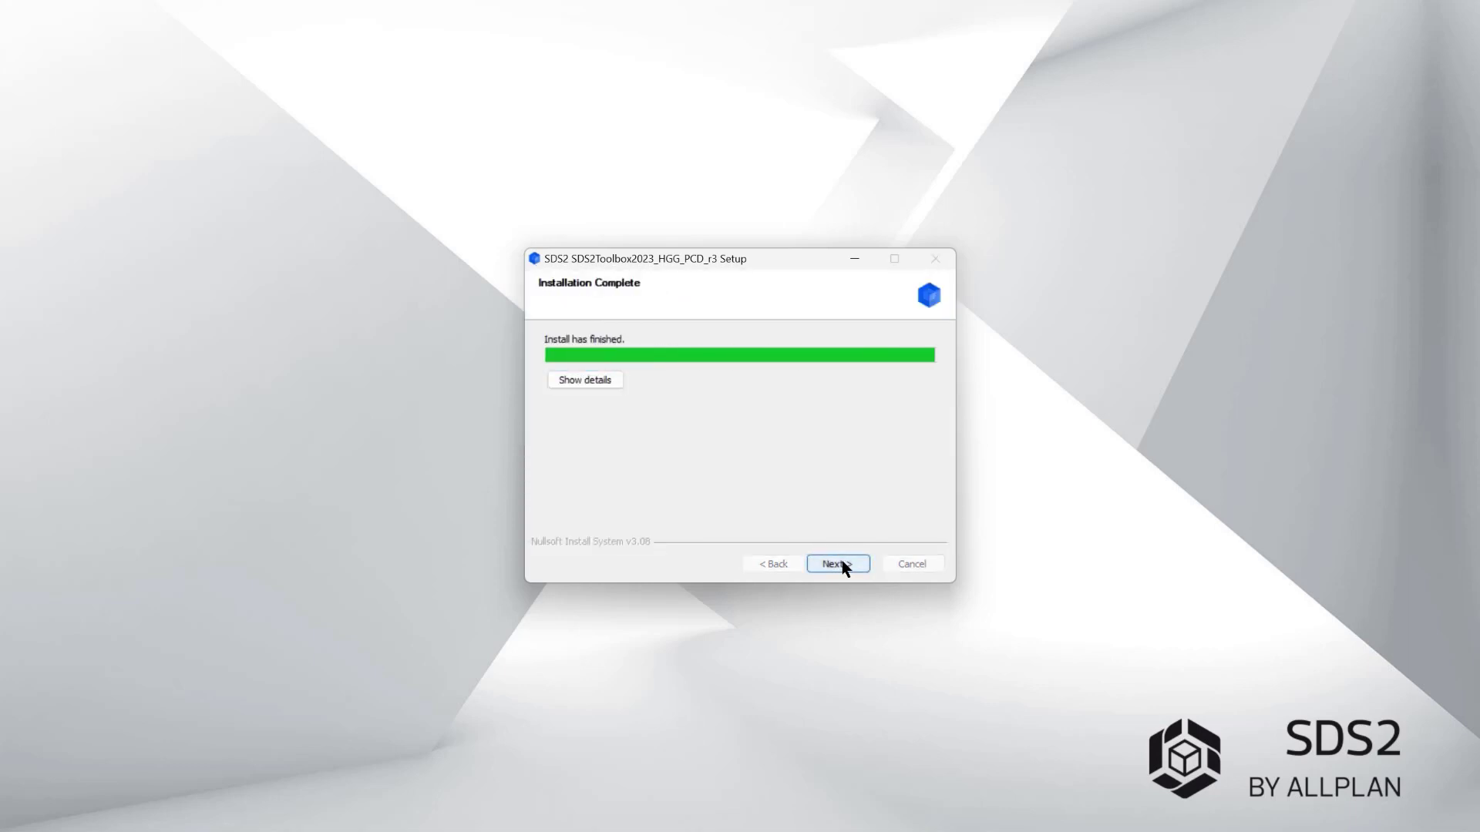
Finish the installer and activate the HGGProCAM_CP set in the job's Custom Properties
left_click(841, 563)
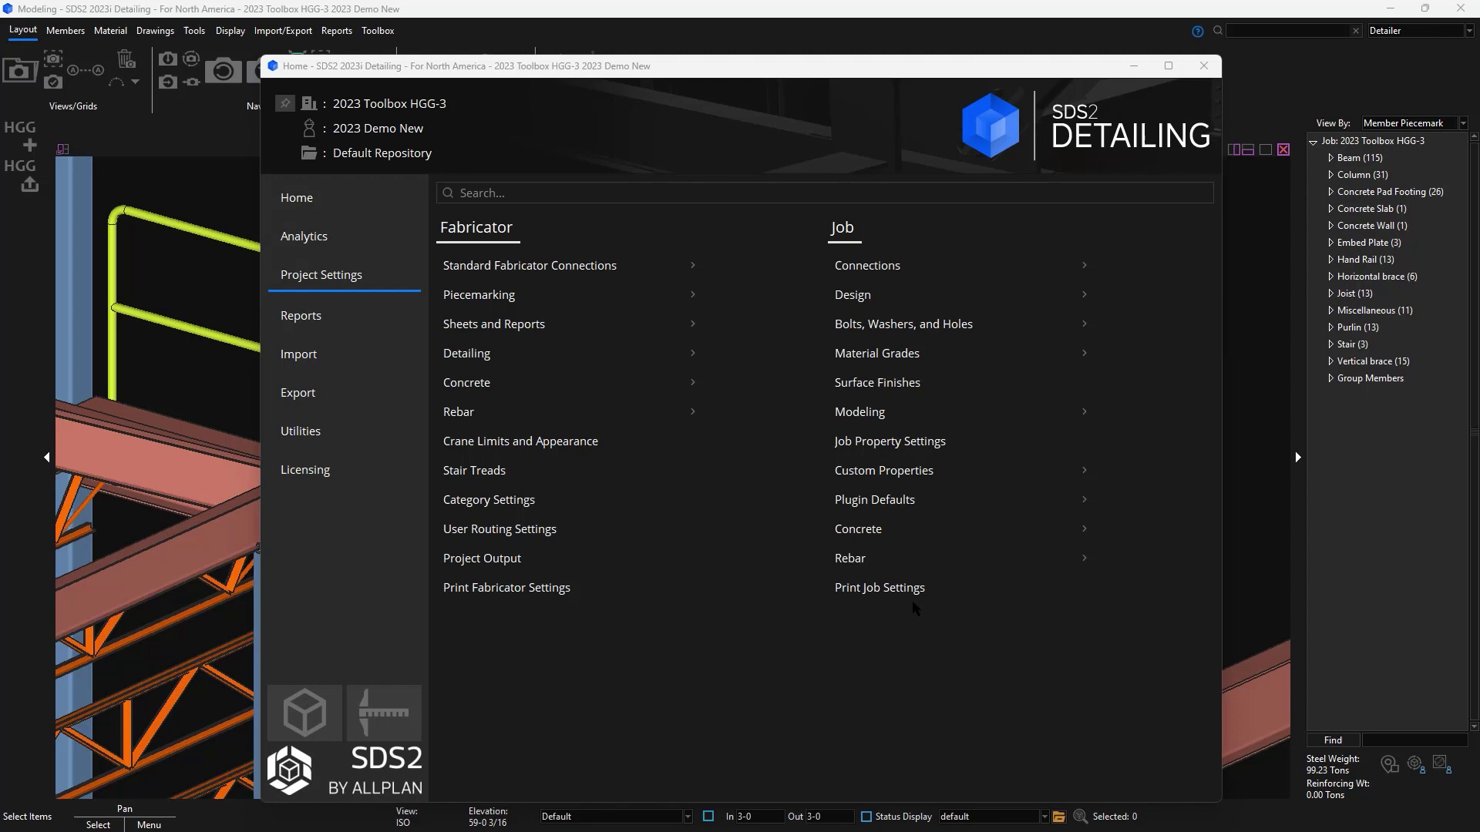
left_click(910, 477)
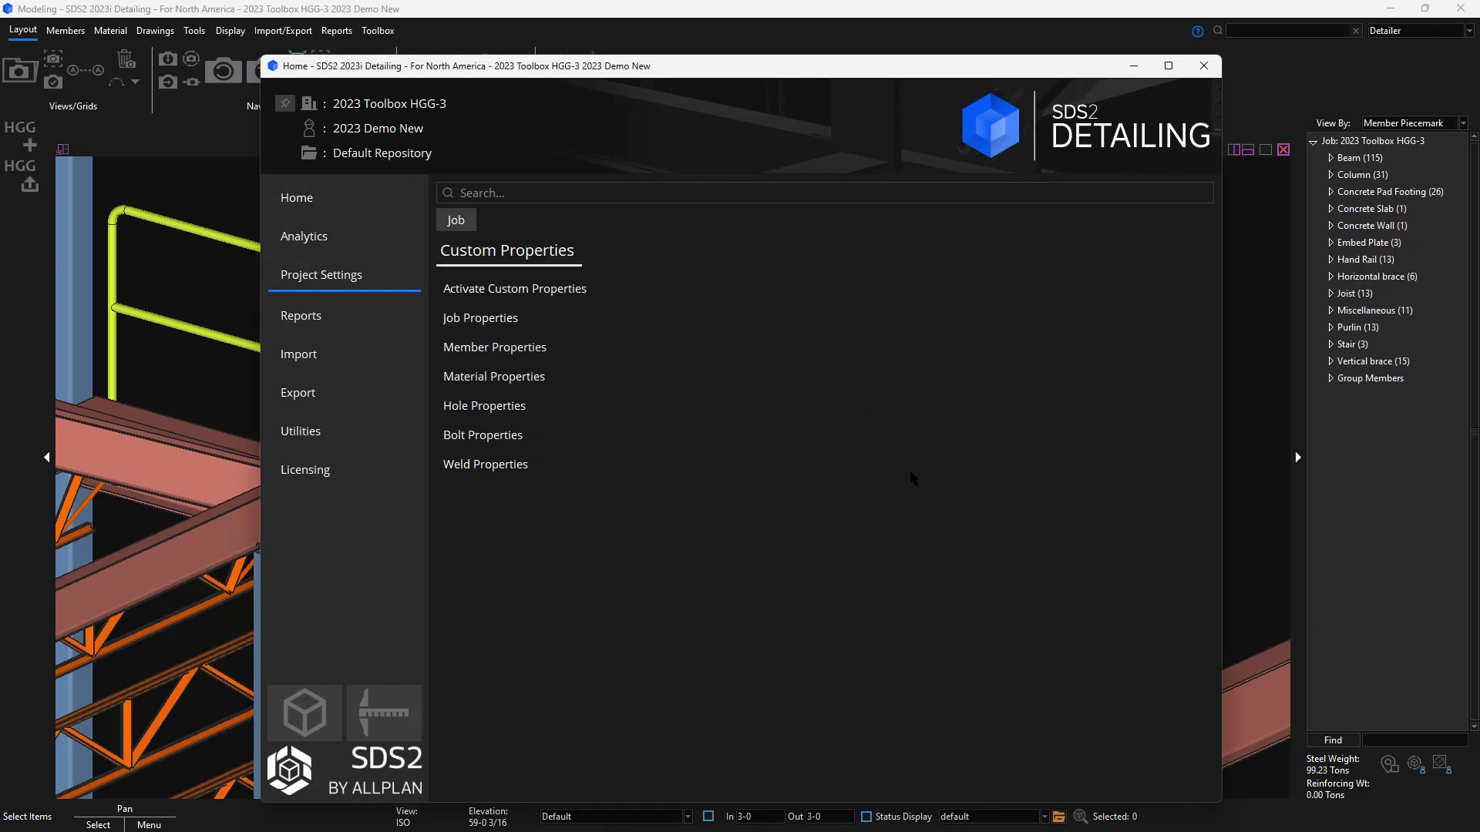
left_click(575, 291)
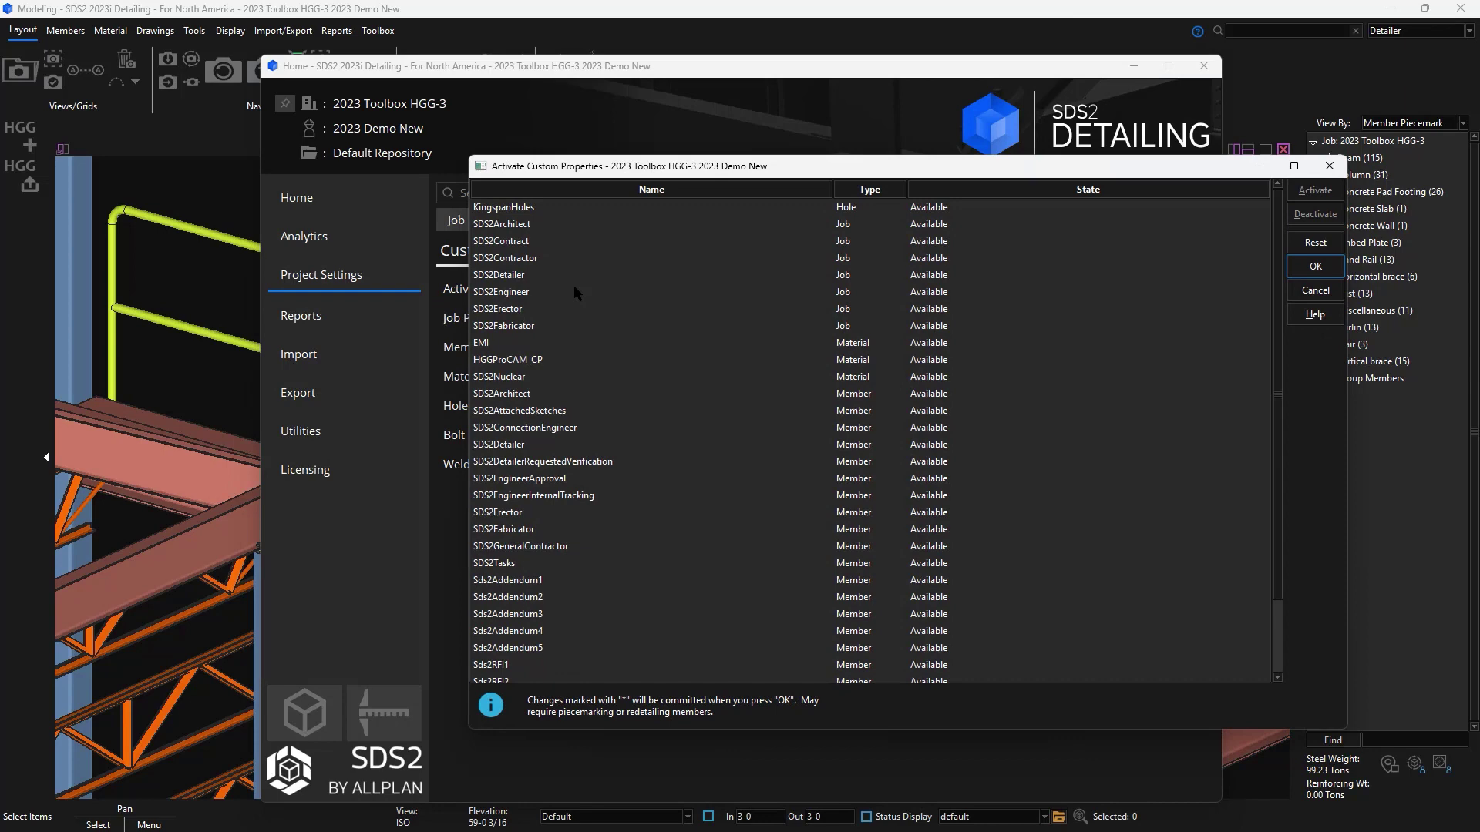
left_click(539, 362)
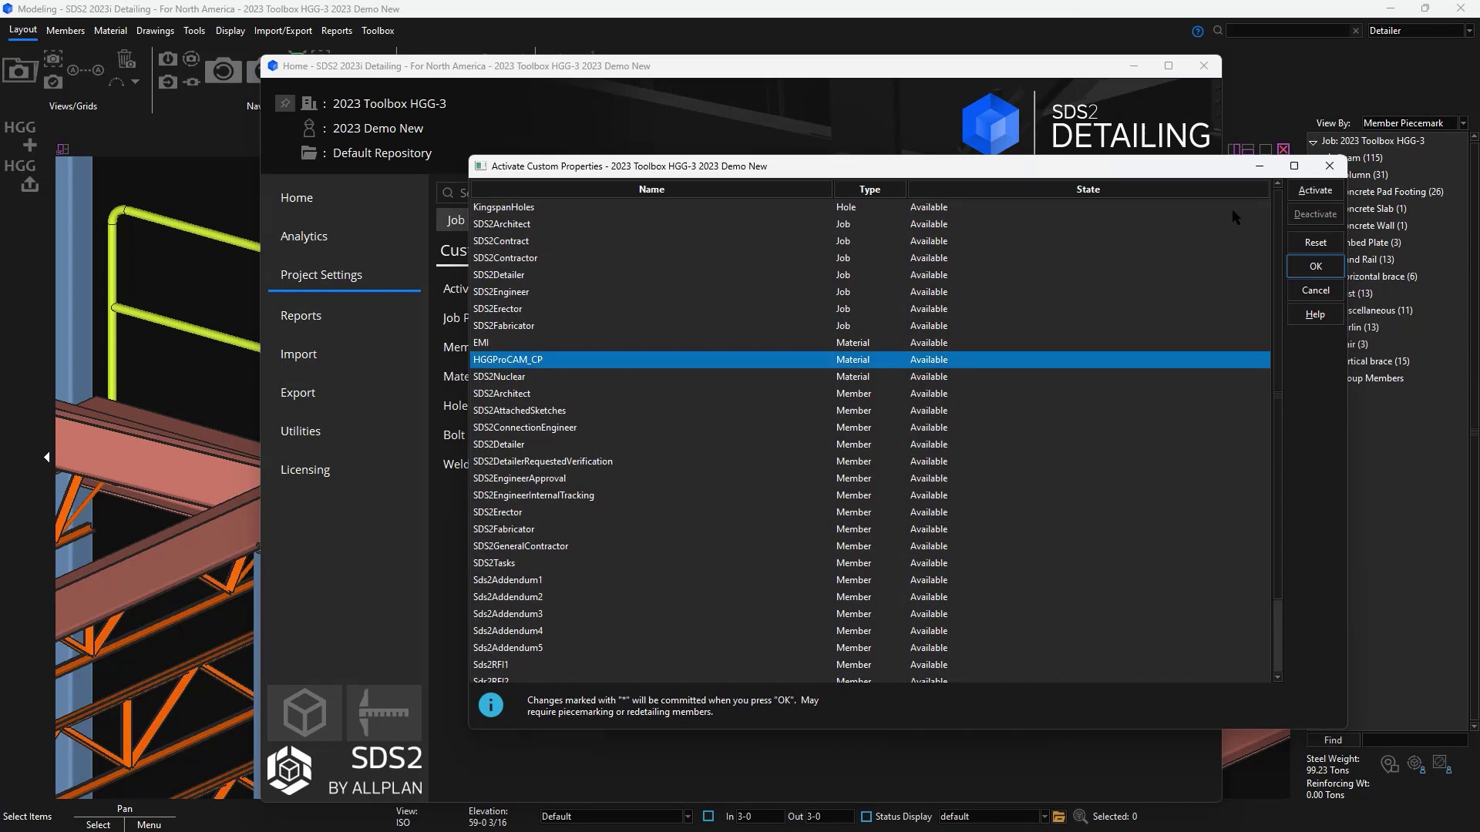
left_click(1312, 191)
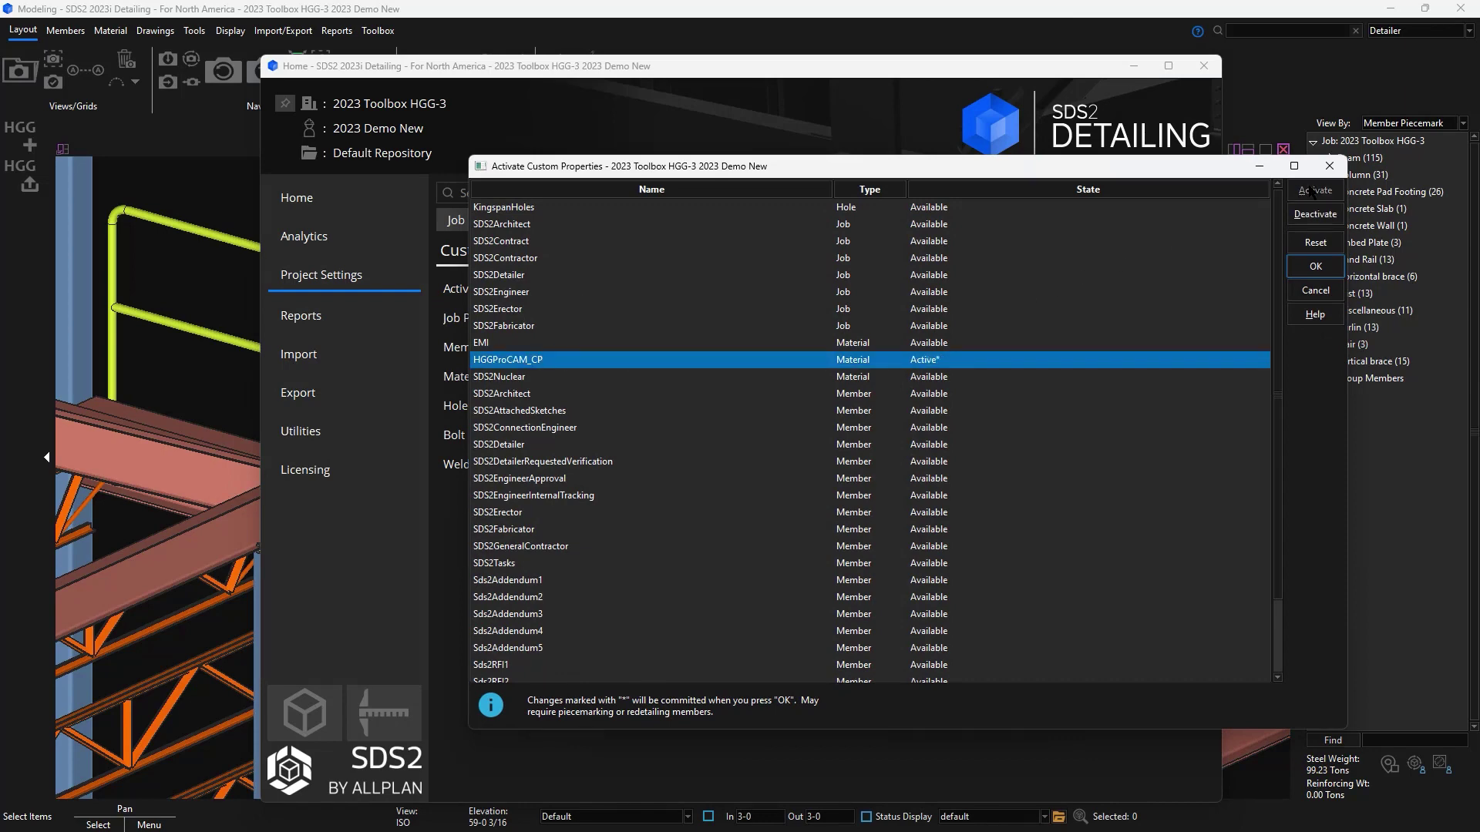
Commit the custom property activation and set the selection filter to Material
left_click(1315, 266)
left_click(568, 817)
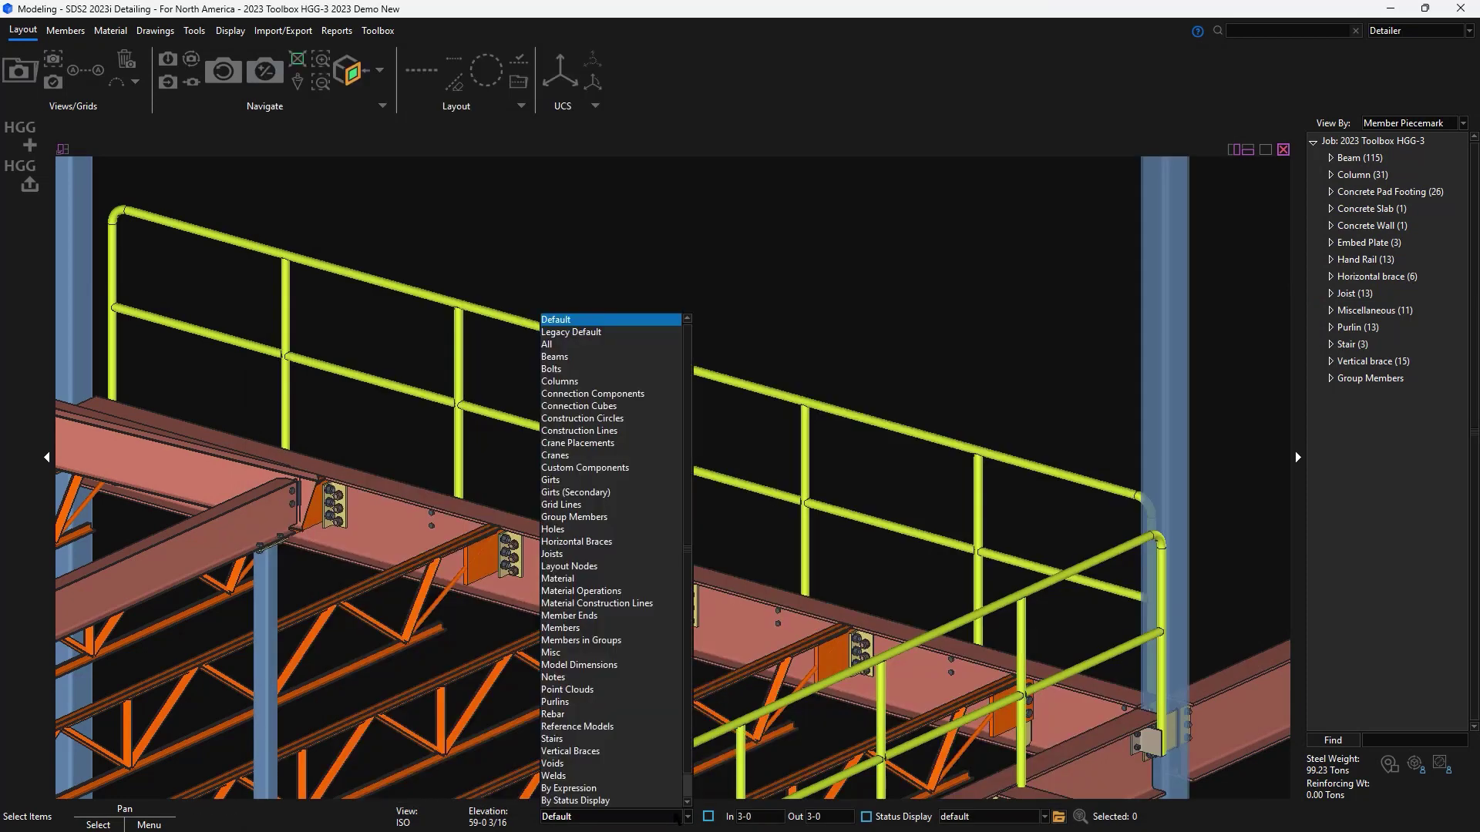
left_click(557, 578)
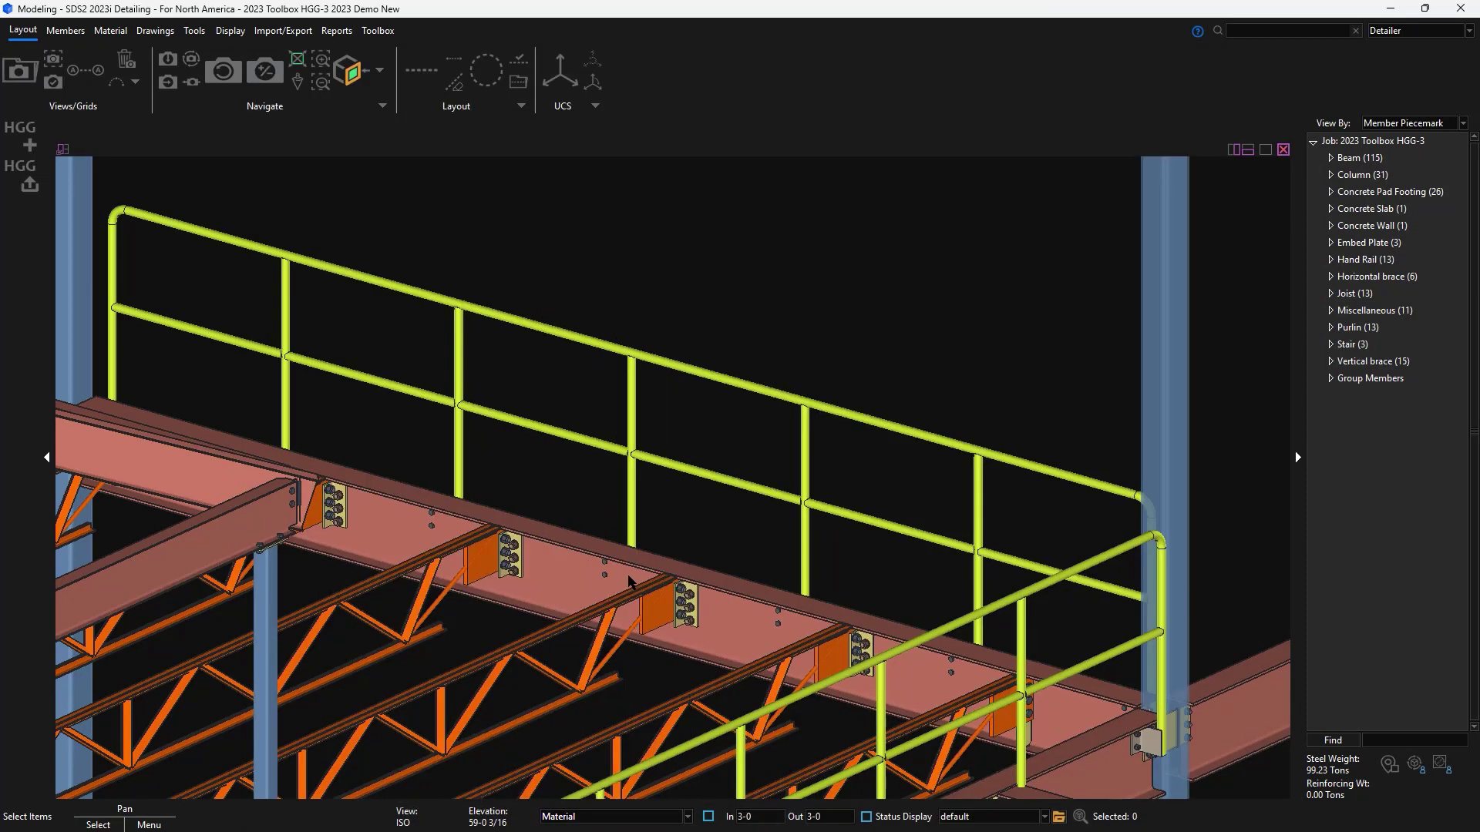
Check a handrail post's General Information properties for the HGG ProCAM GUID, then close everything
left_click(286, 307)
double_click(286, 306)
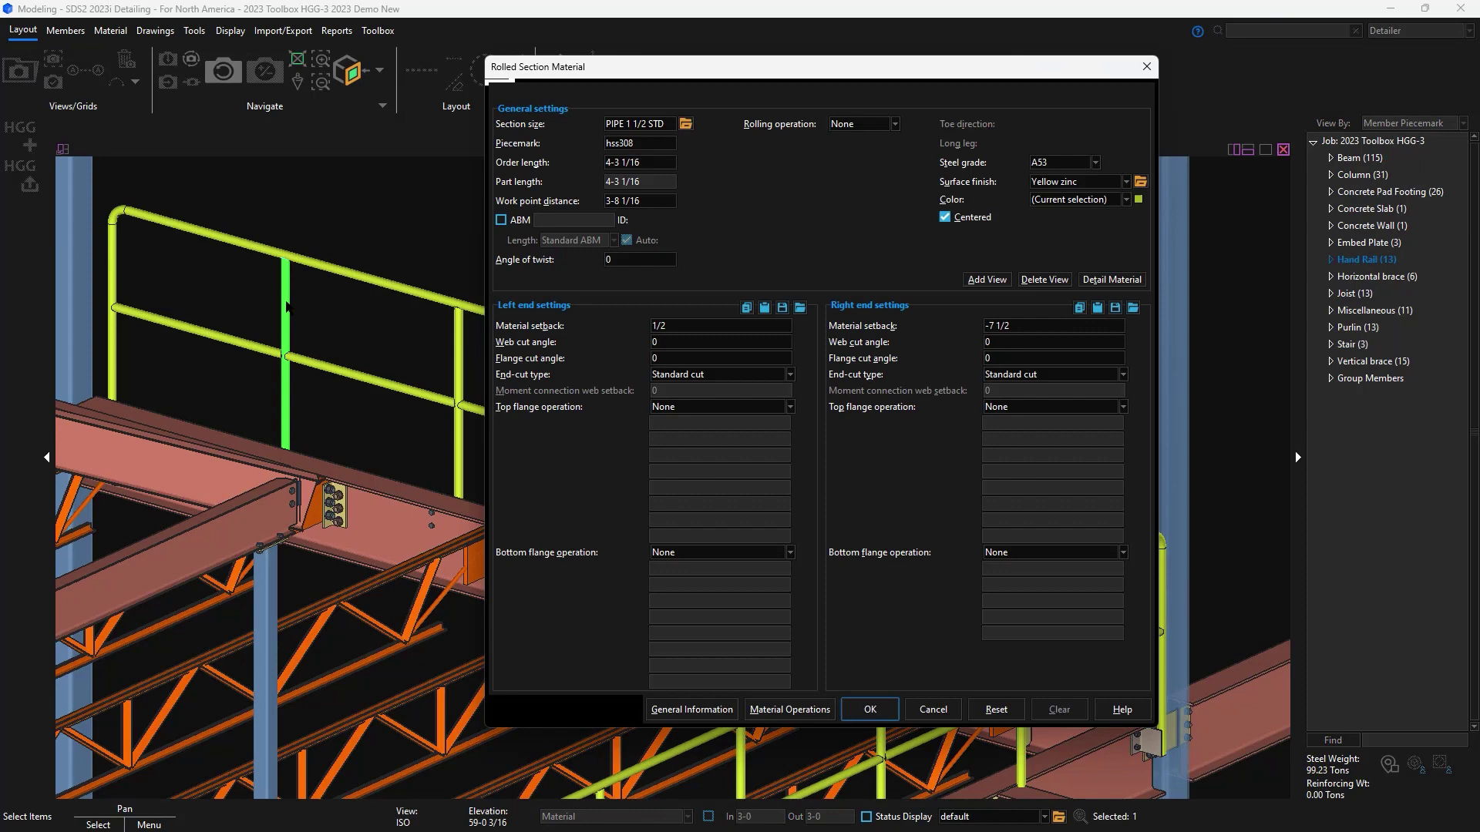
left_click(703, 710)
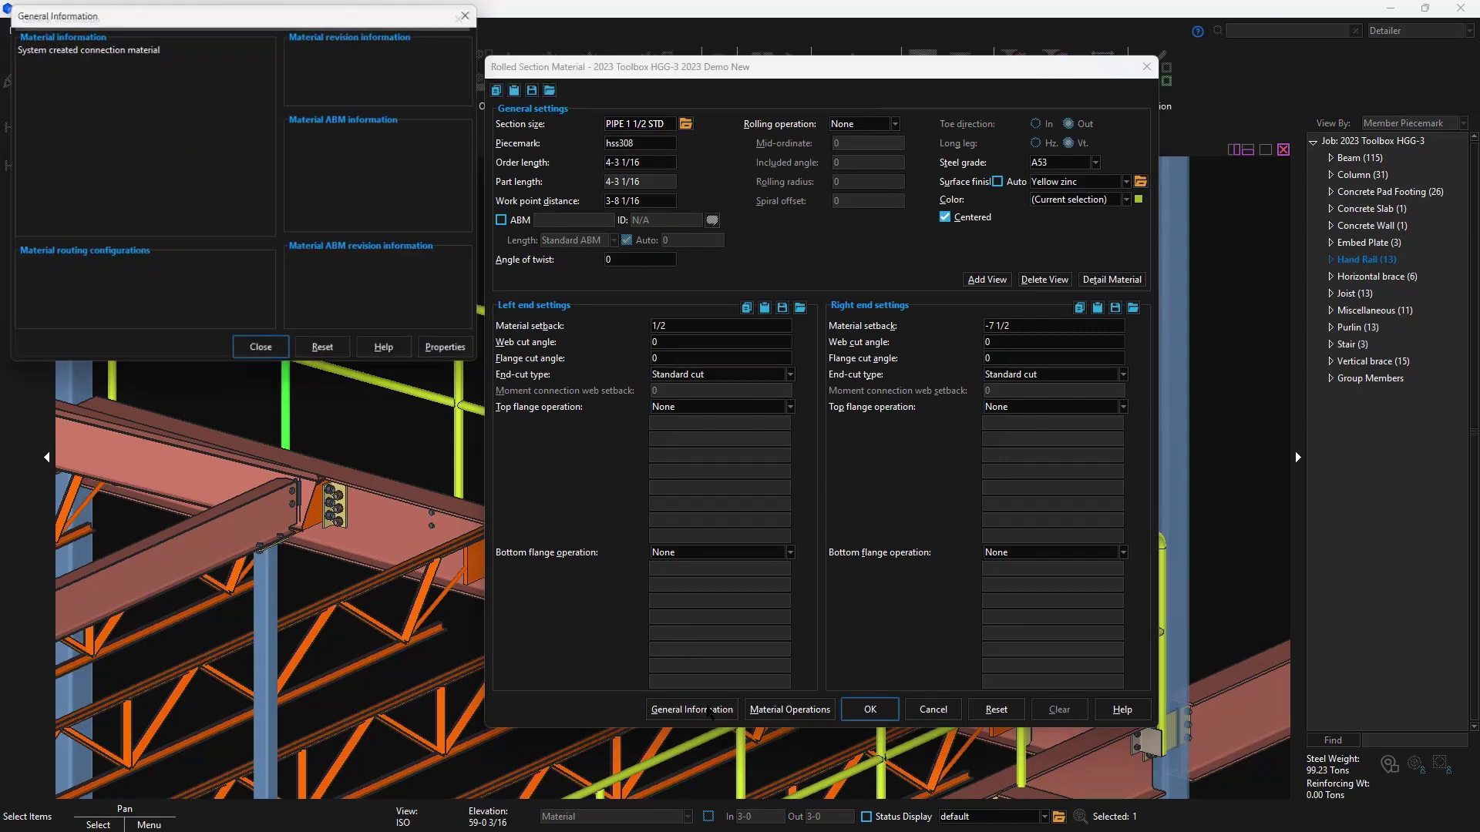
left_click(451, 350)
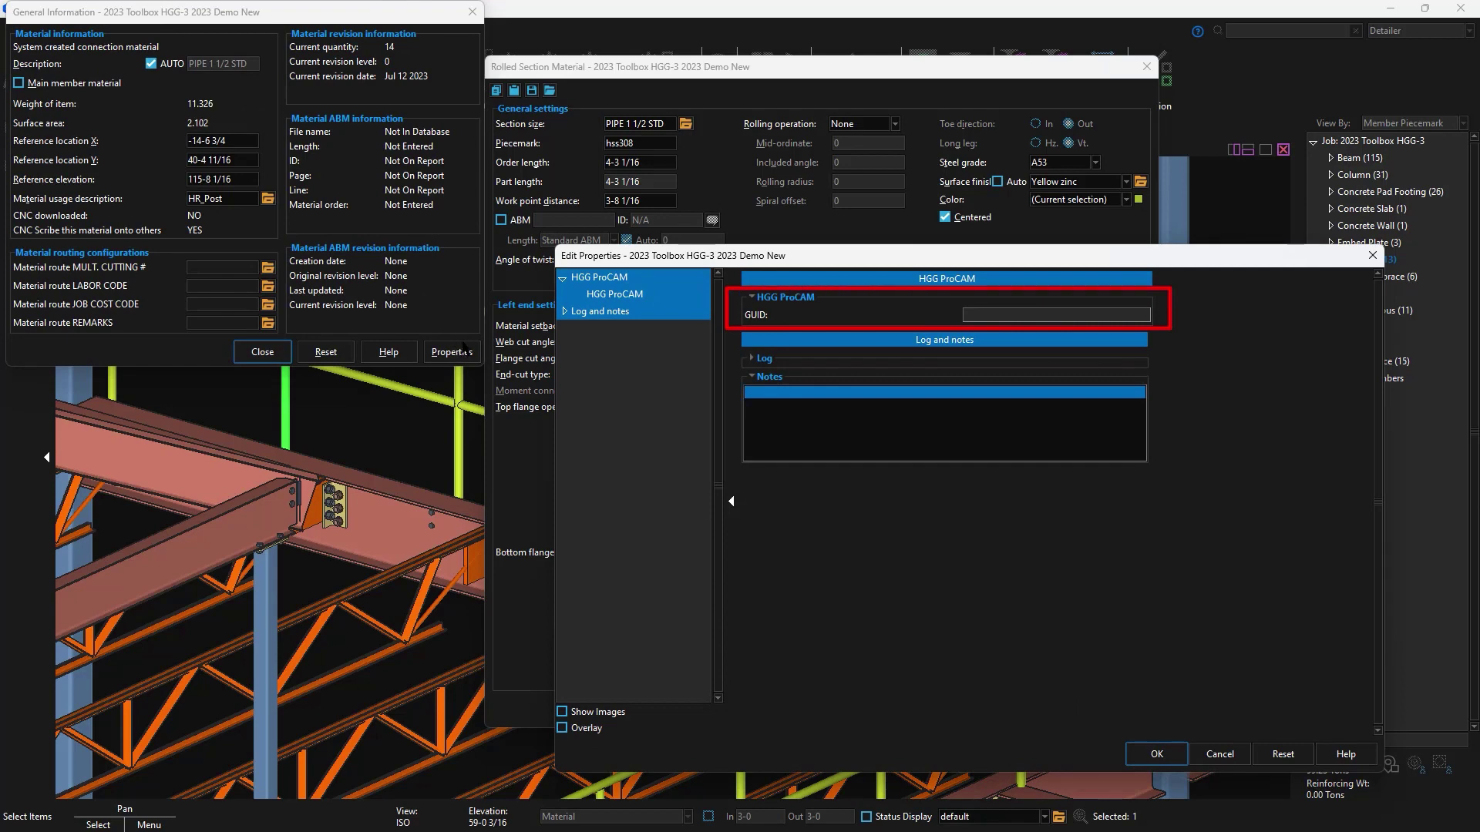
left_click(1168, 756)
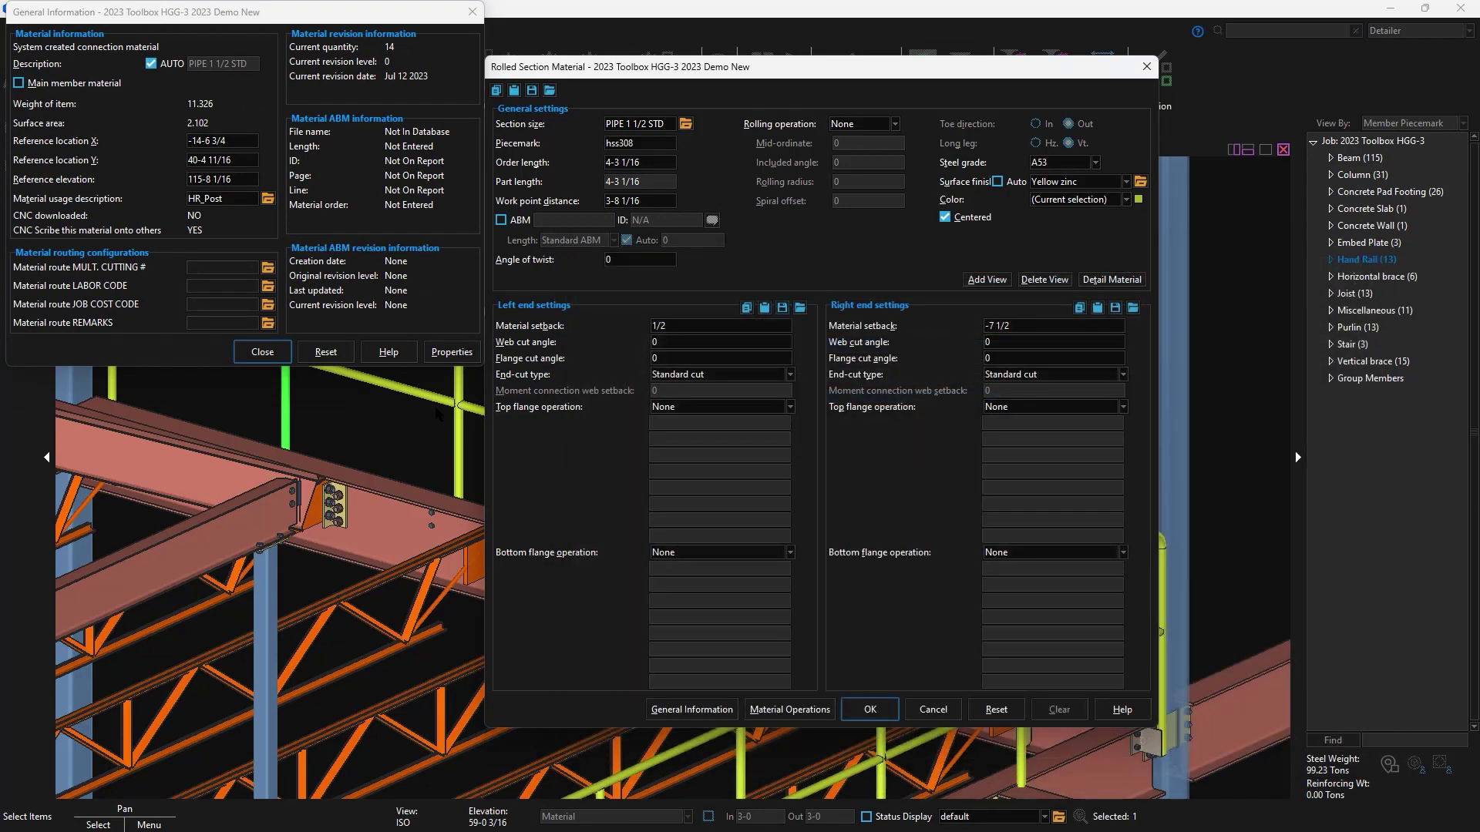
left_click(262, 351)
left_click(933, 710)
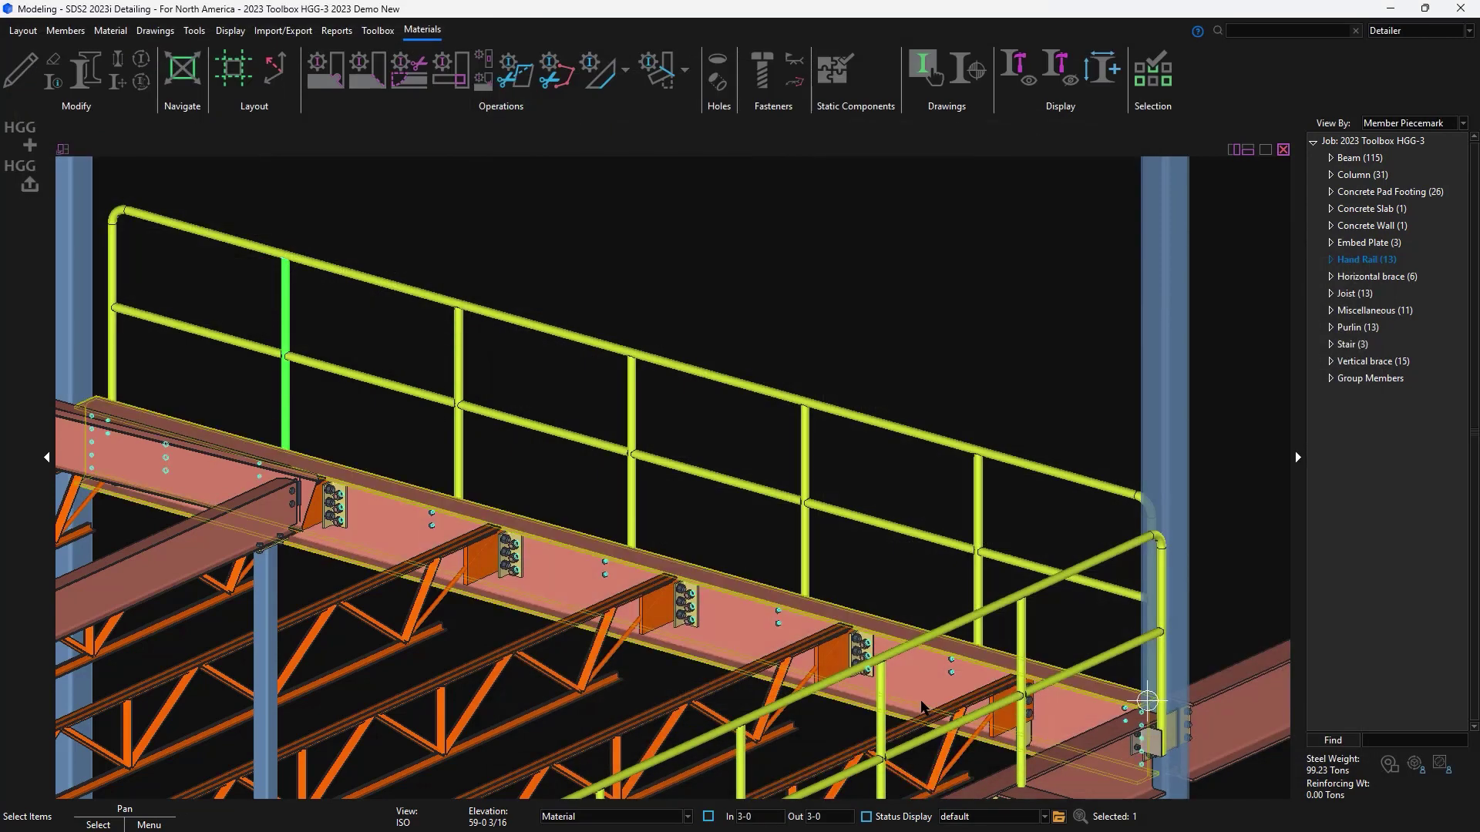
key("Escape")
Run HGG+ Macro Tool to fit the handrail post against the top rail
left_click(377, 31)
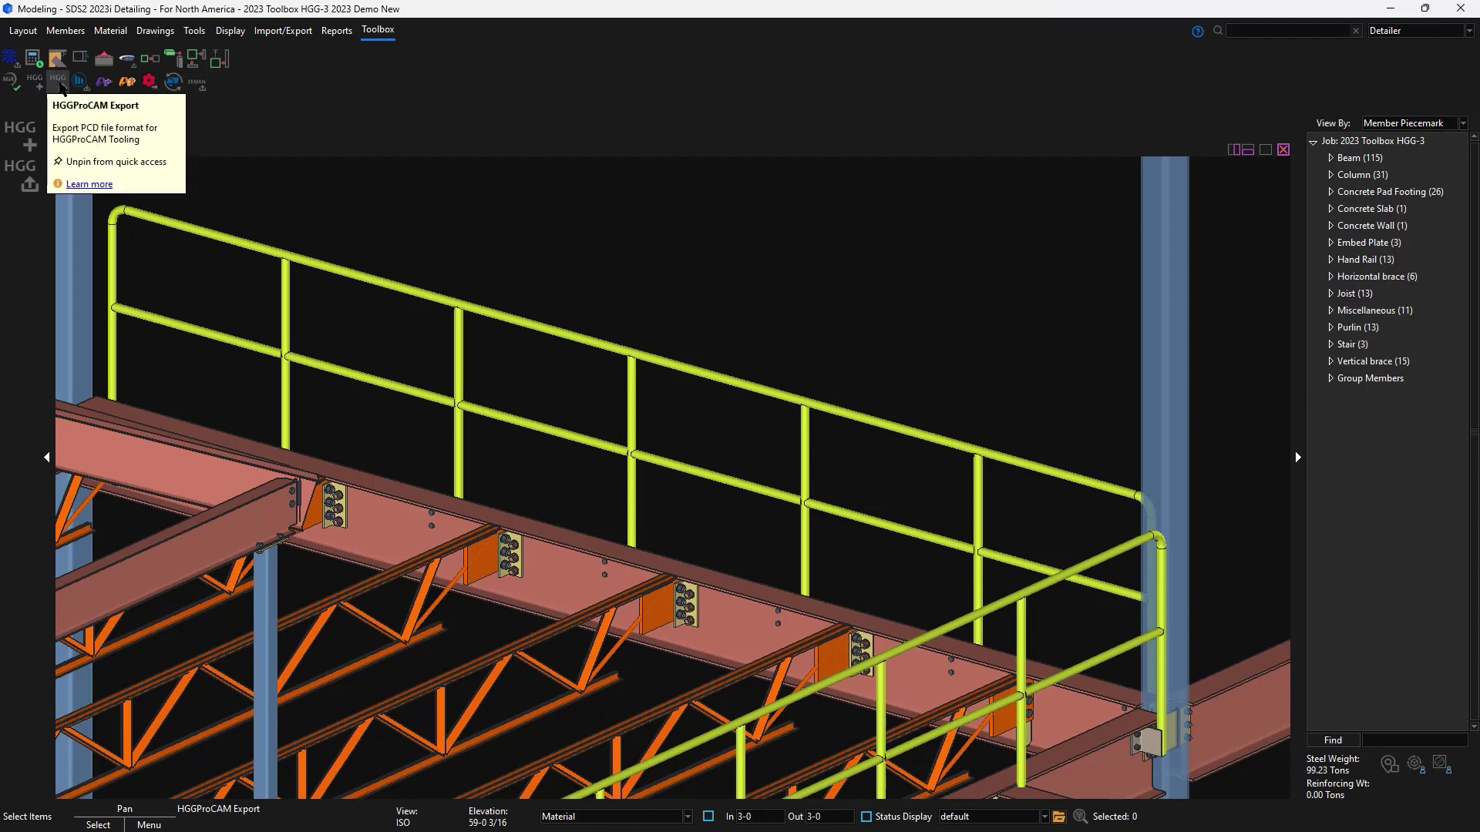
left_click(28, 139)
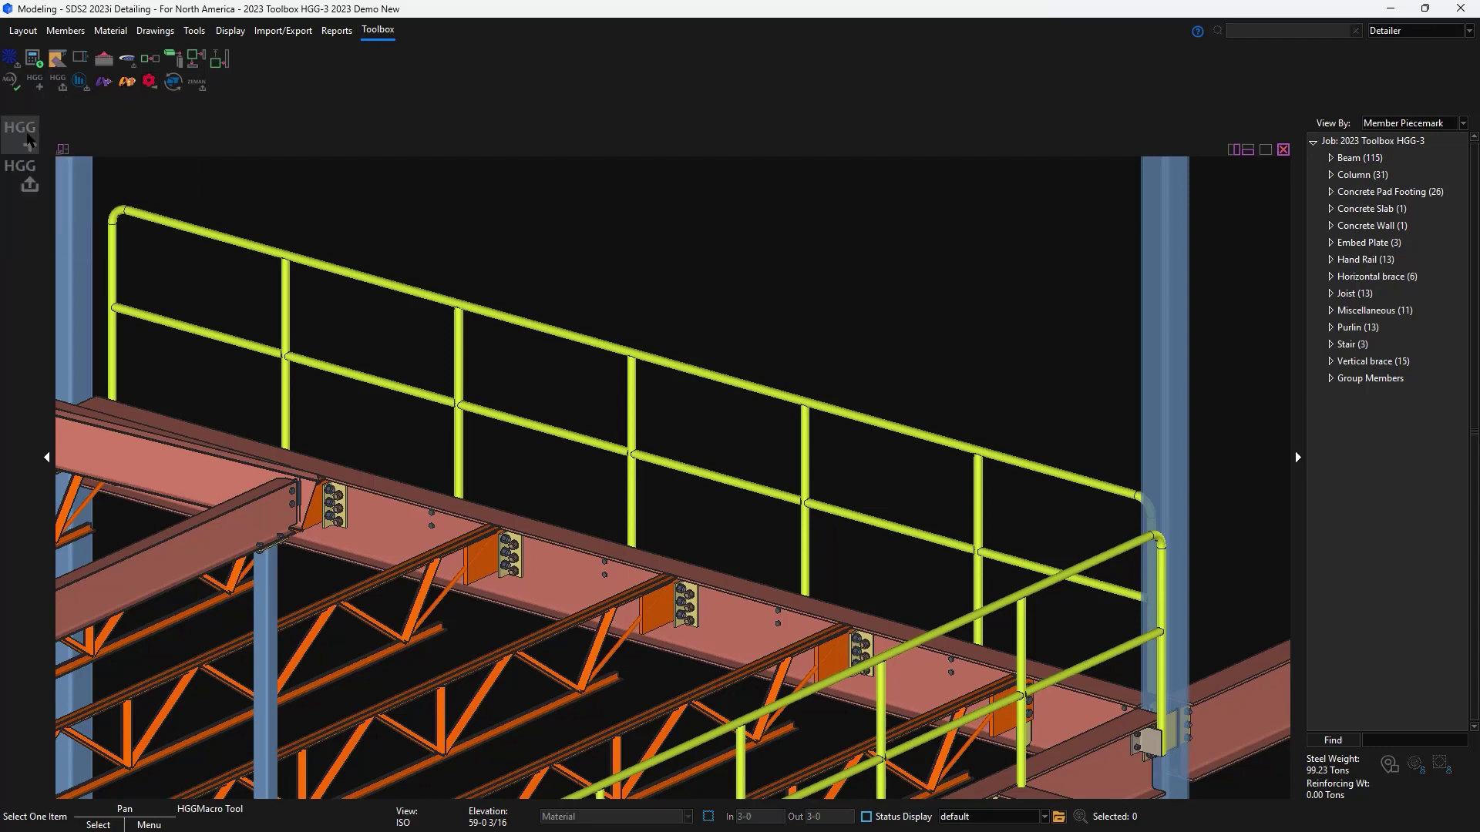
left_click(285, 318)
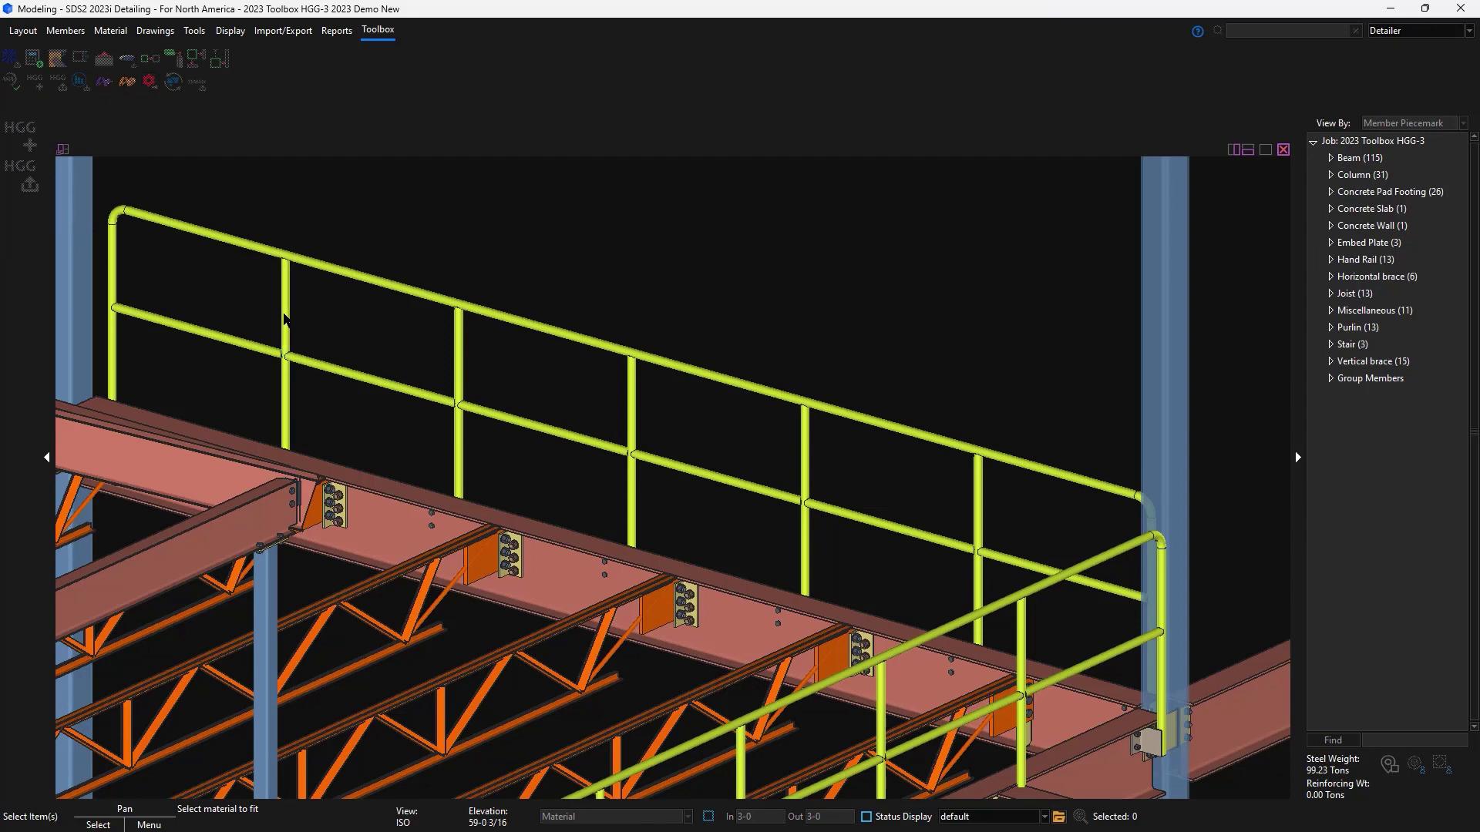
left_click(336, 272)
right_click(381, 216)
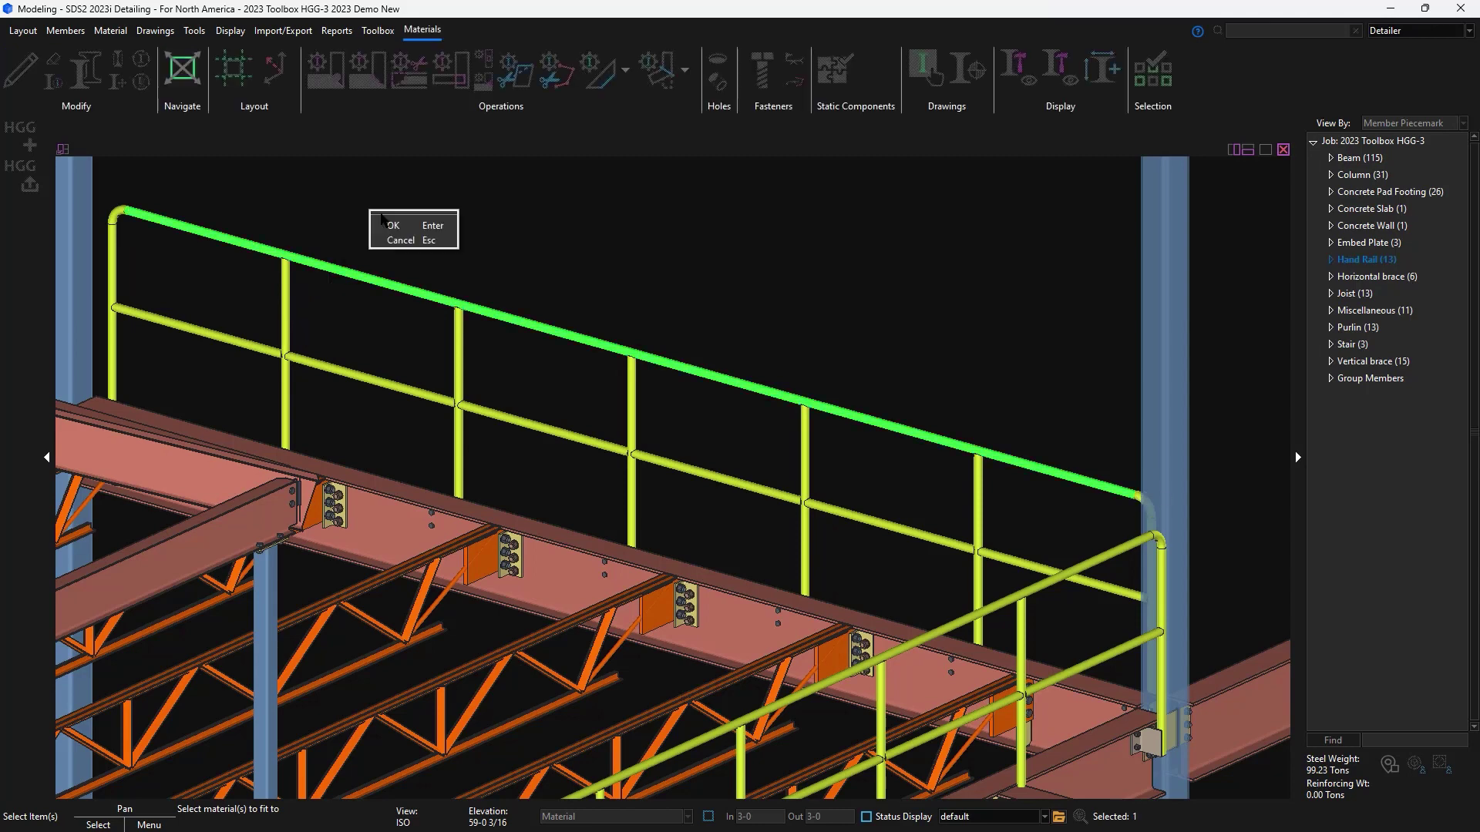
left_click(394, 226)
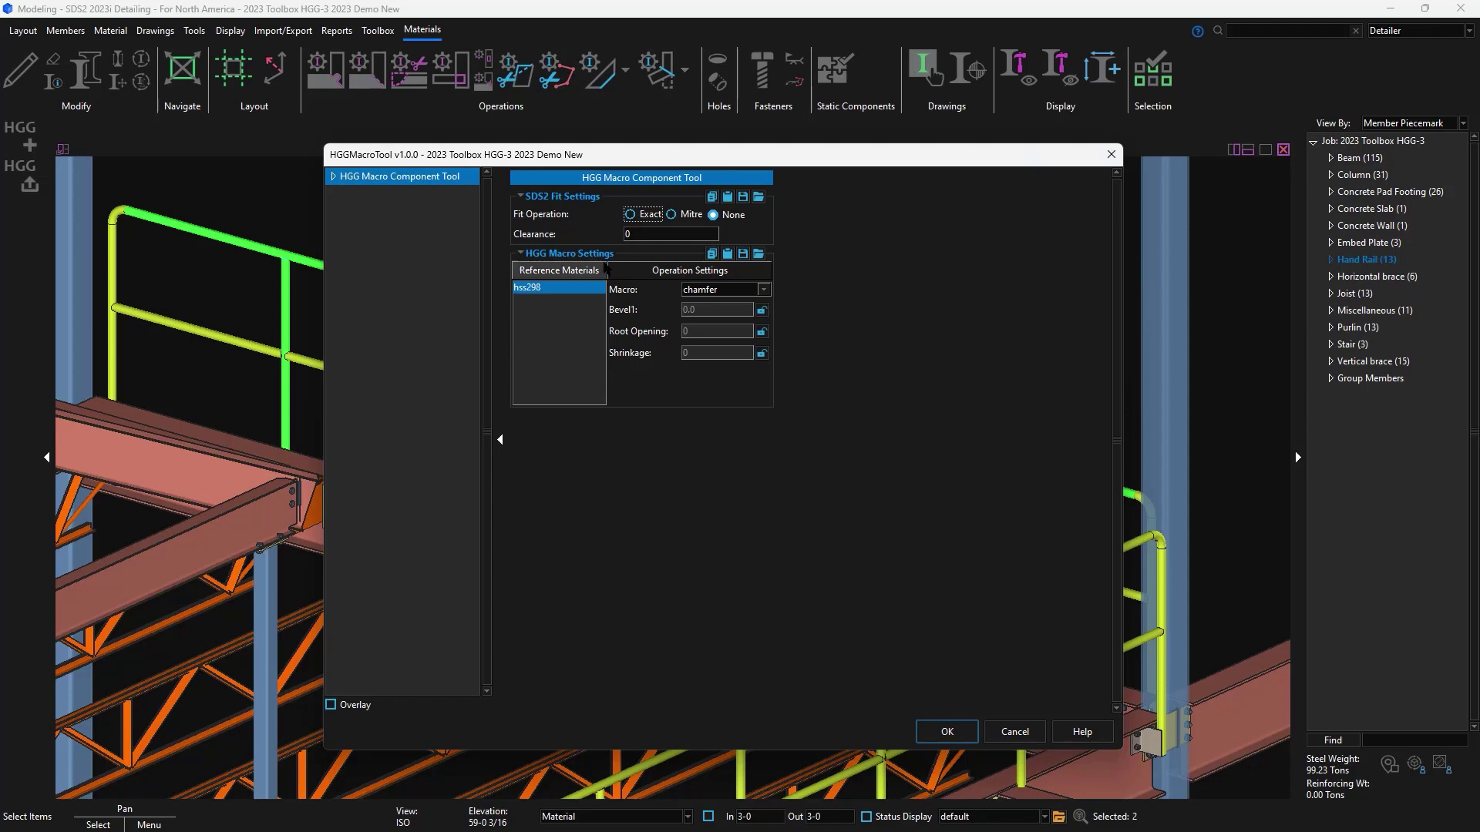
Look through the available HGG macros and keep chamfer selected
left_click(738, 291)
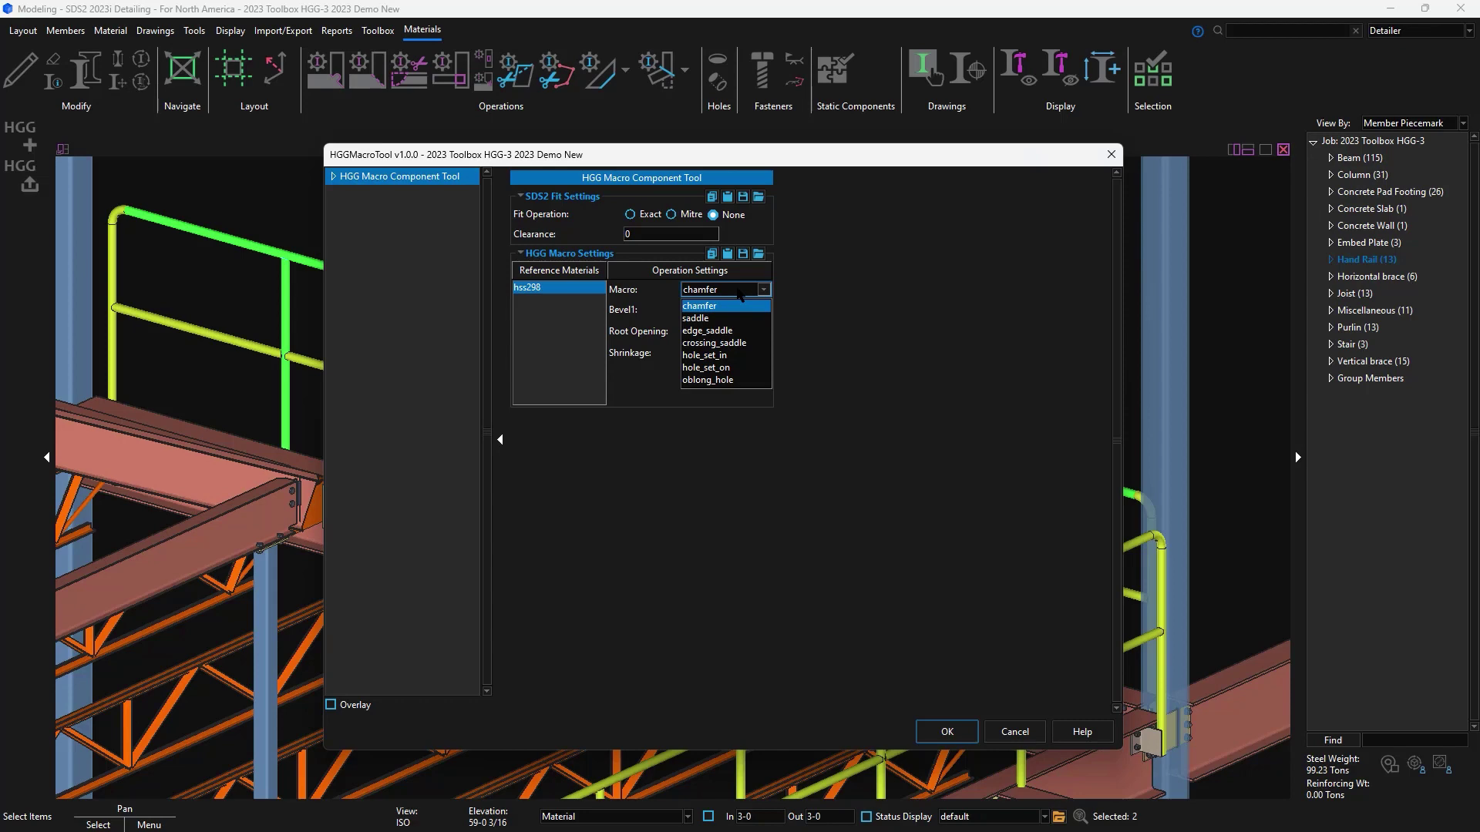
left_click(738, 293)
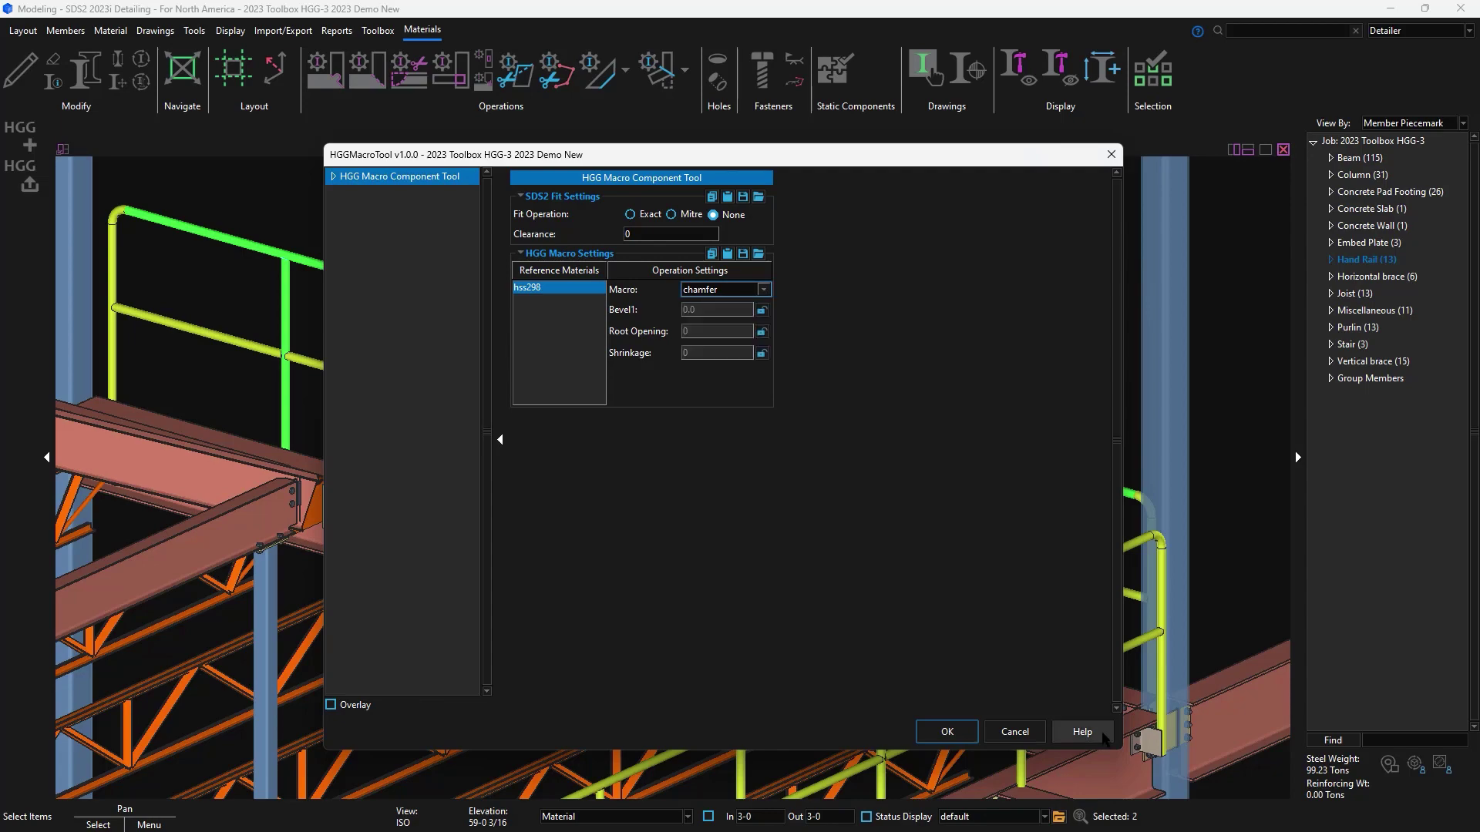
Open the HGGMacro Tool help page and scroll down through it
left_click(1108, 736)
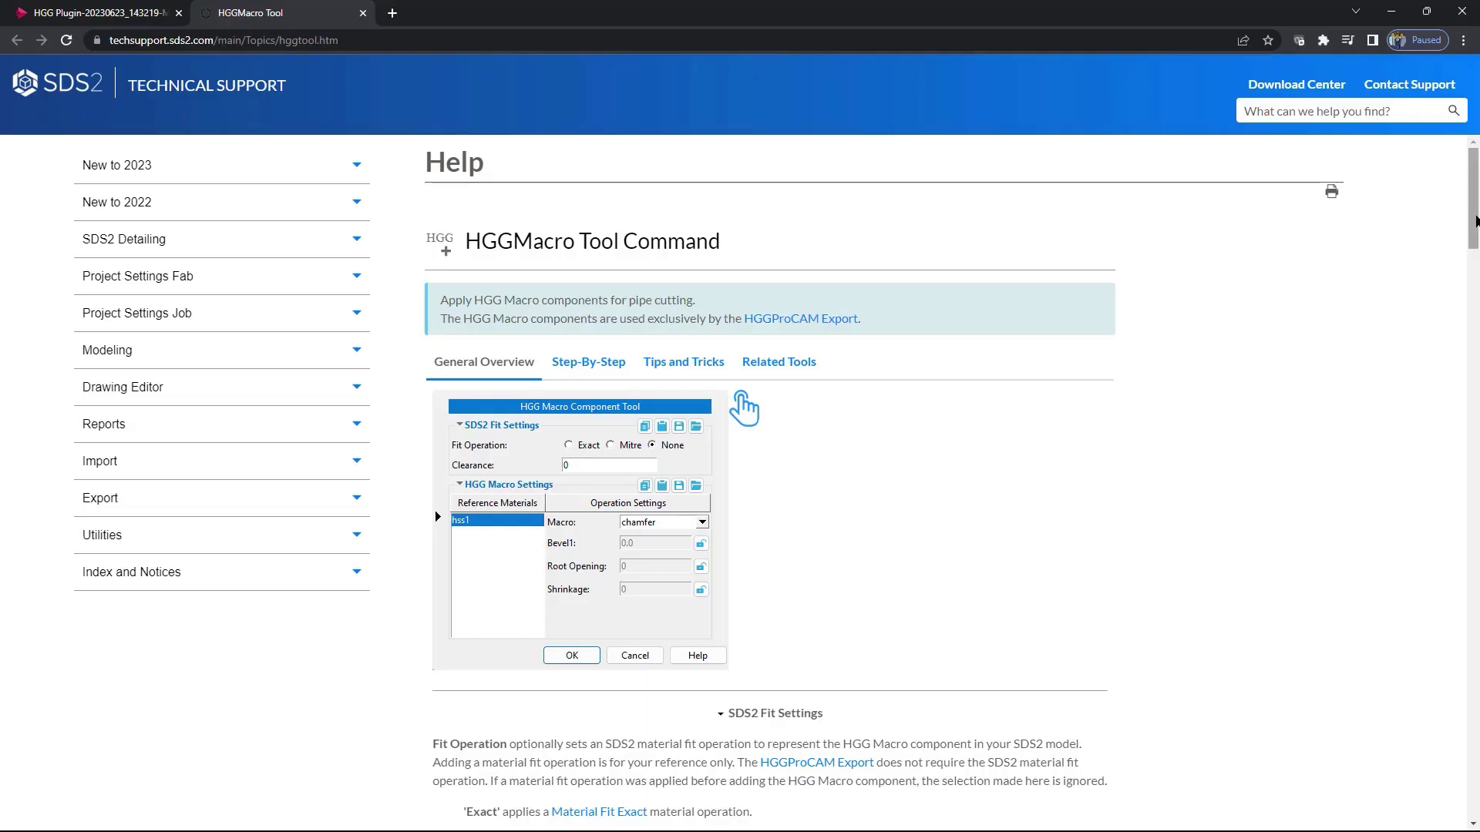
left_click_drag(1474, 218, 1449, 638)
Close the help page, switch the macro from chamfer to saddle and apply it
left_click(1463, 10)
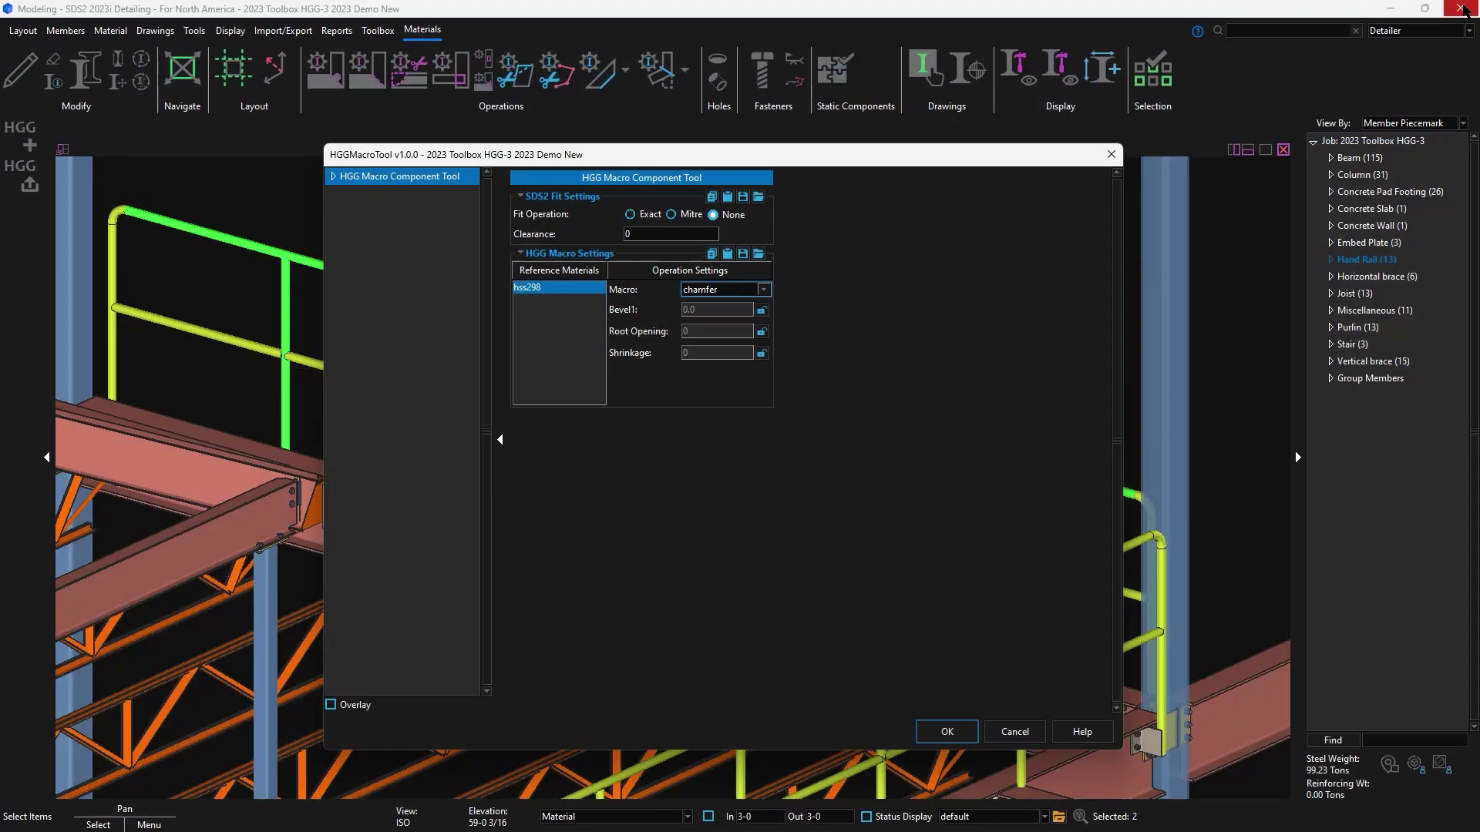
left_click(763, 289)
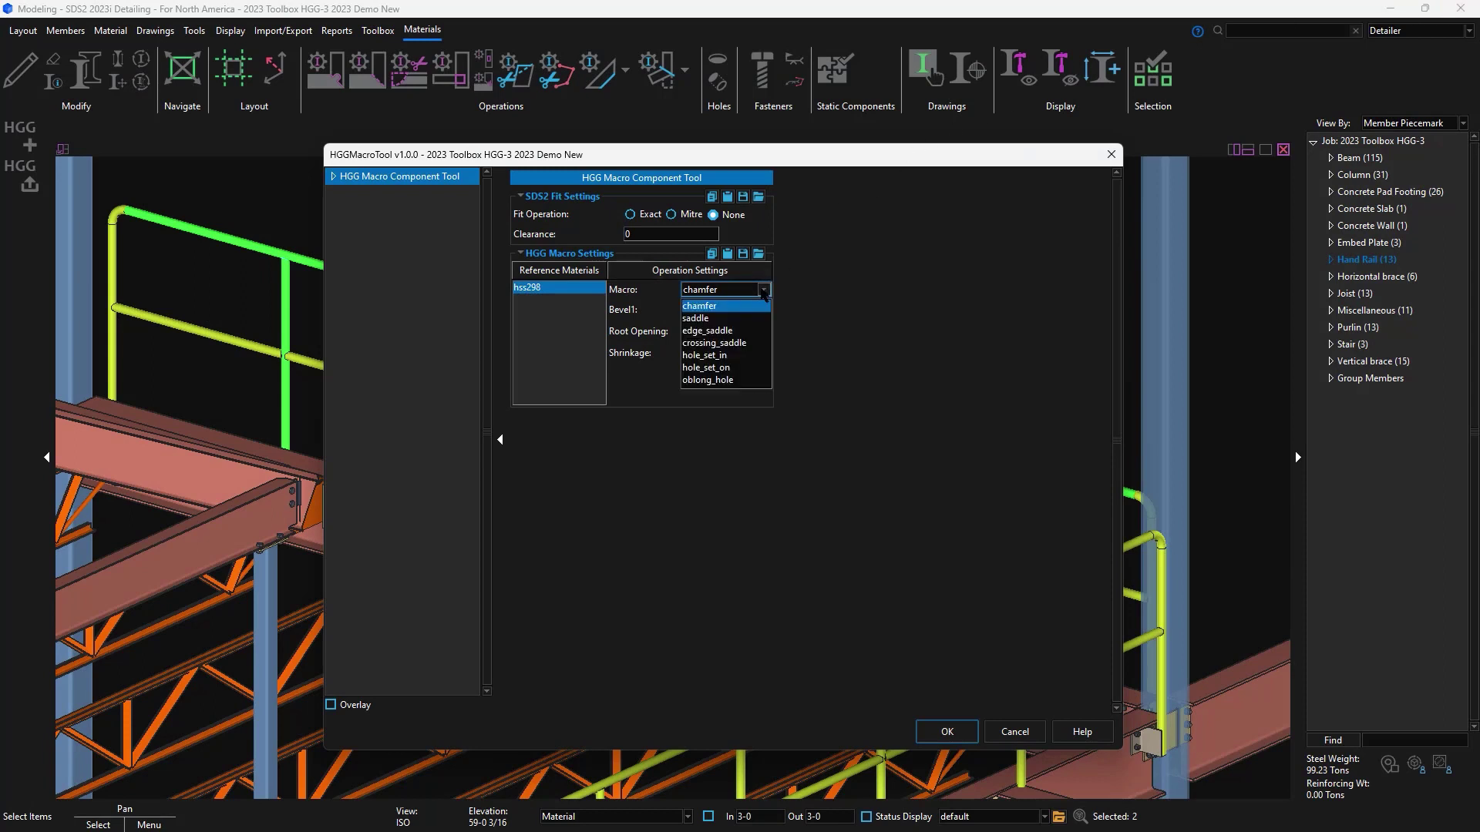
left_click(748, 318)
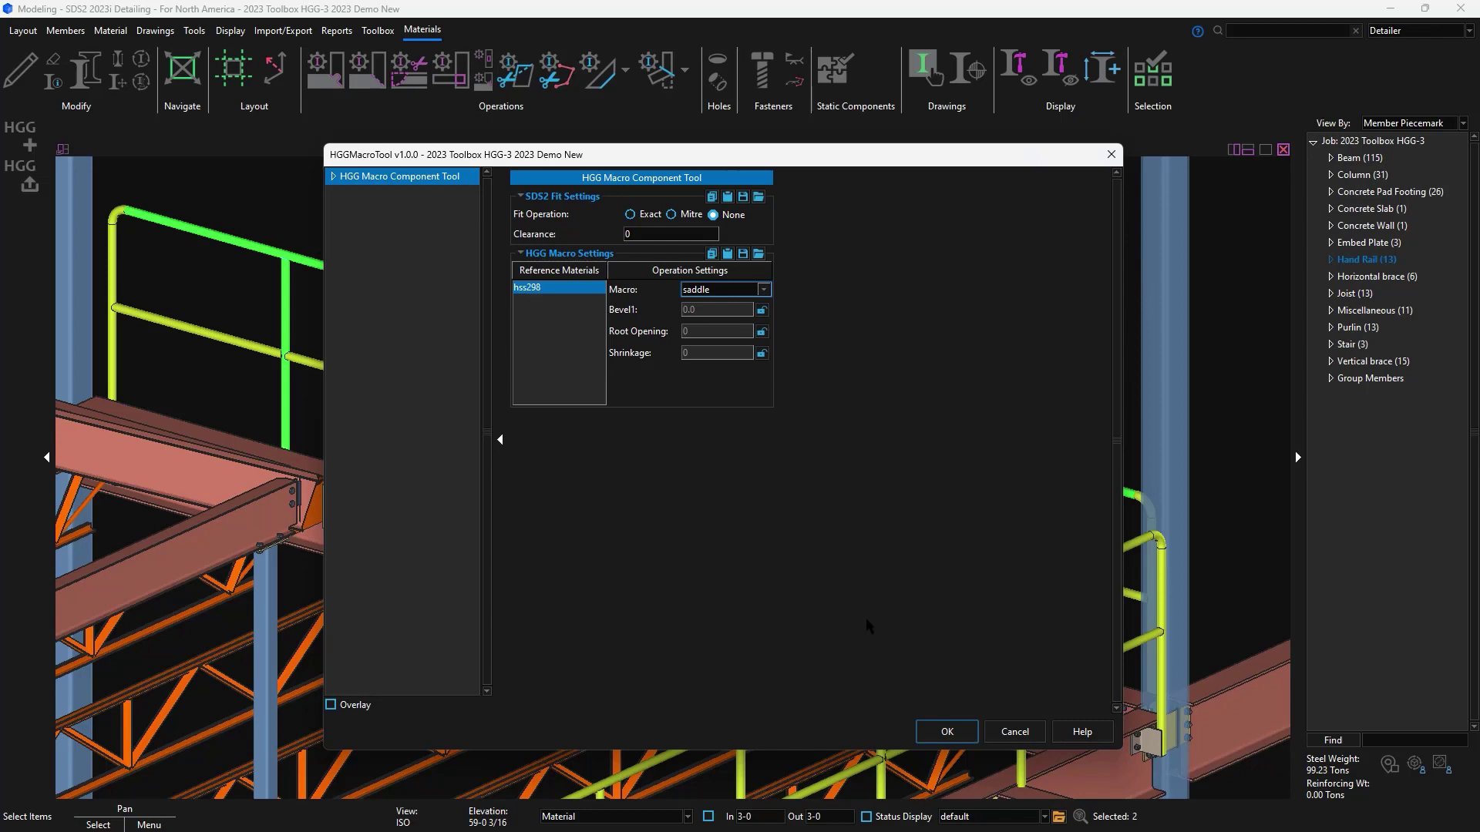
left_click(947, 732)
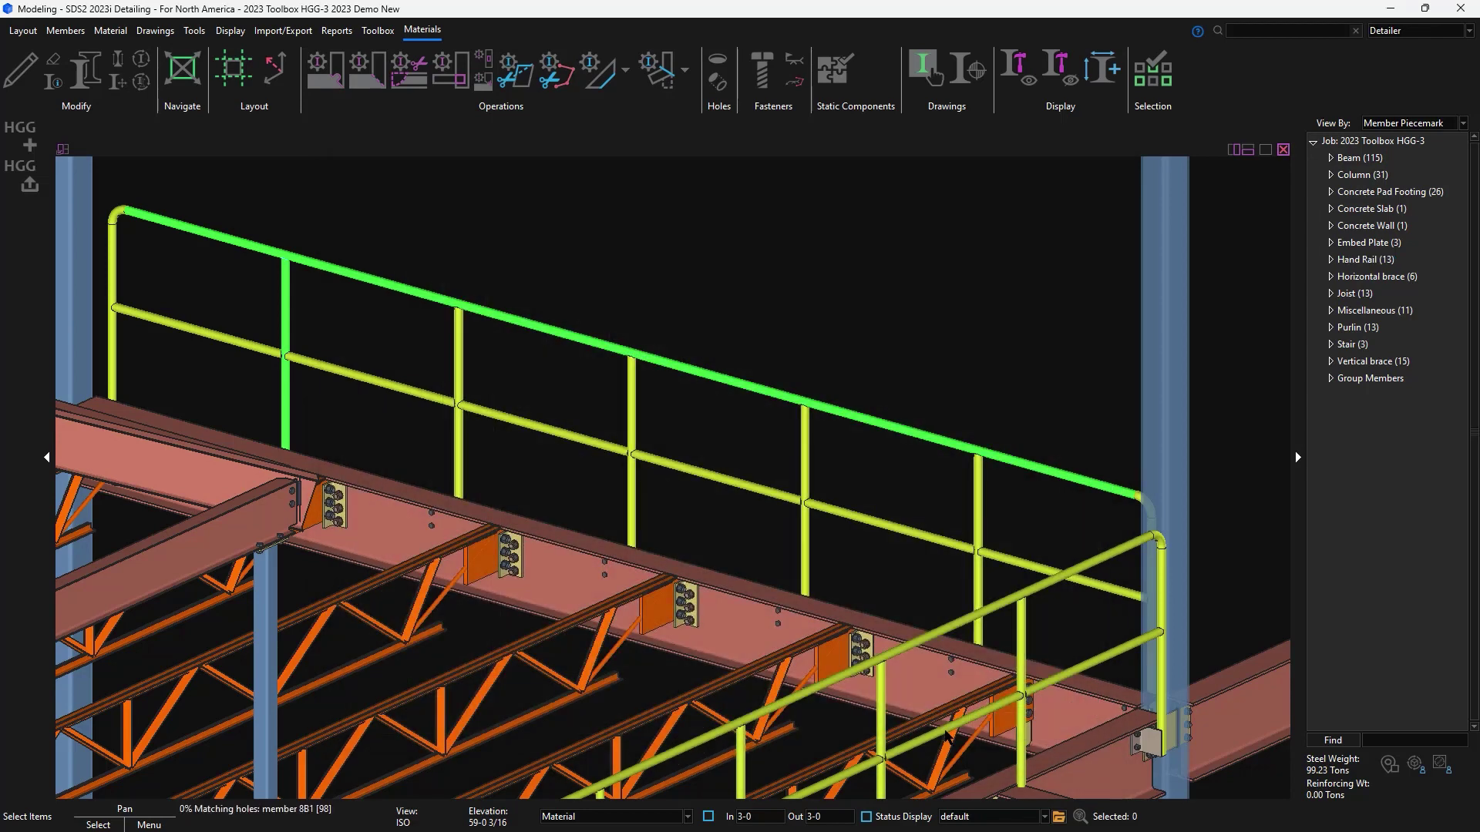
Saddle-fit the mid rail to the left post, then pick the next rail and post, and dismiss
left_click(179, 325)
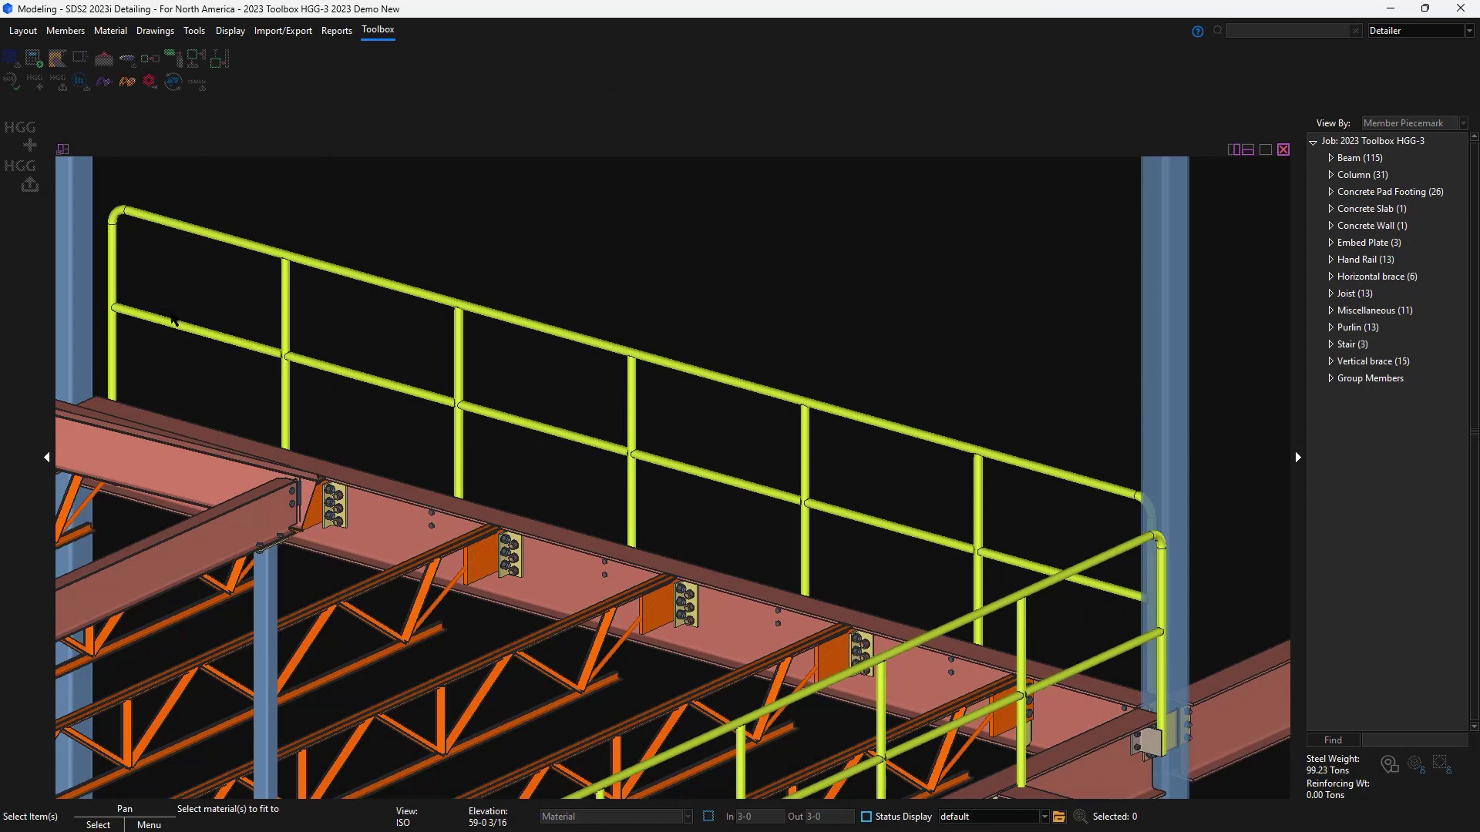
left_click(111, 205)
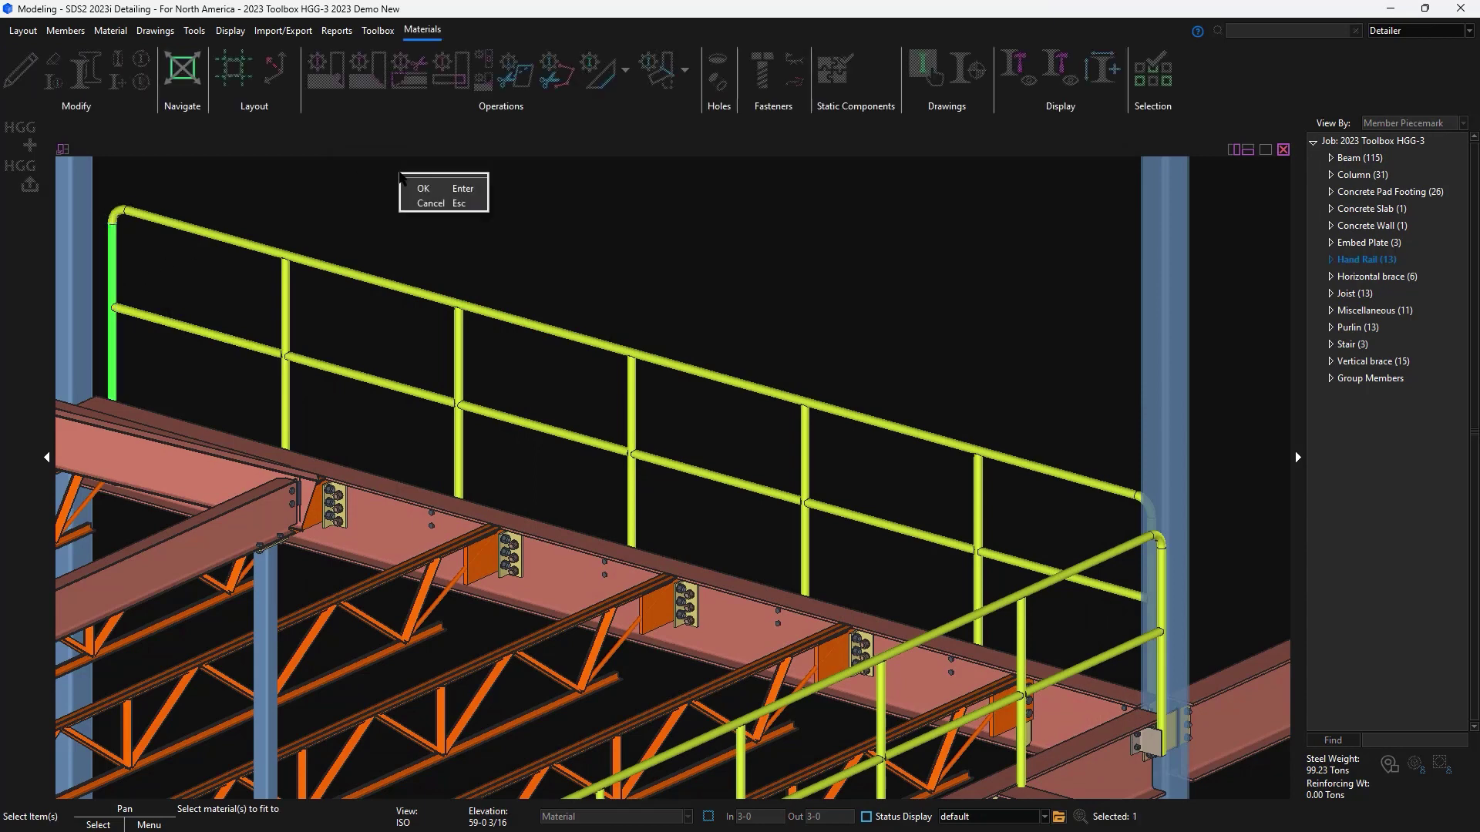
left_click(420, 189)
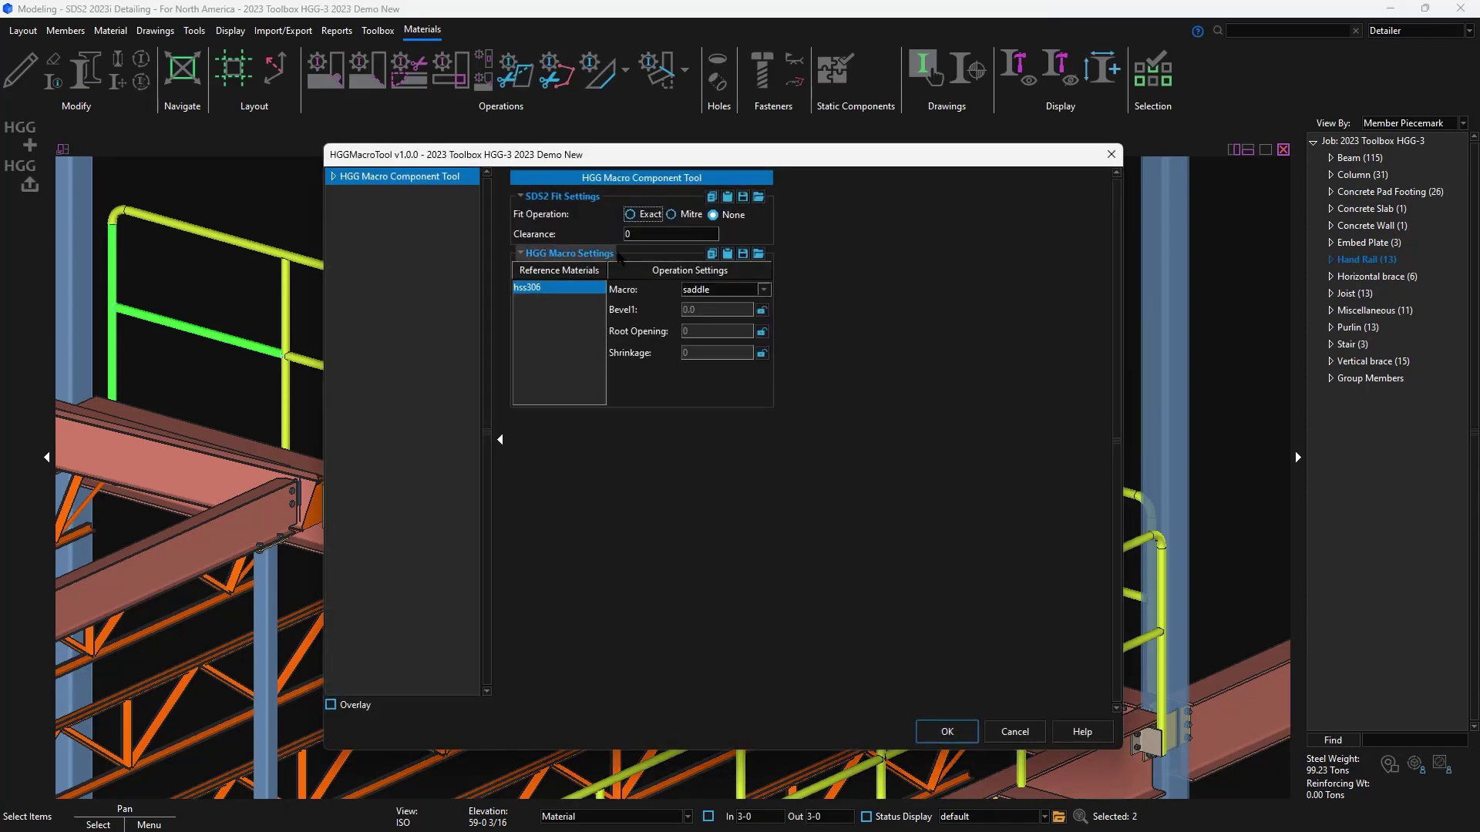
left_click(947, 732)
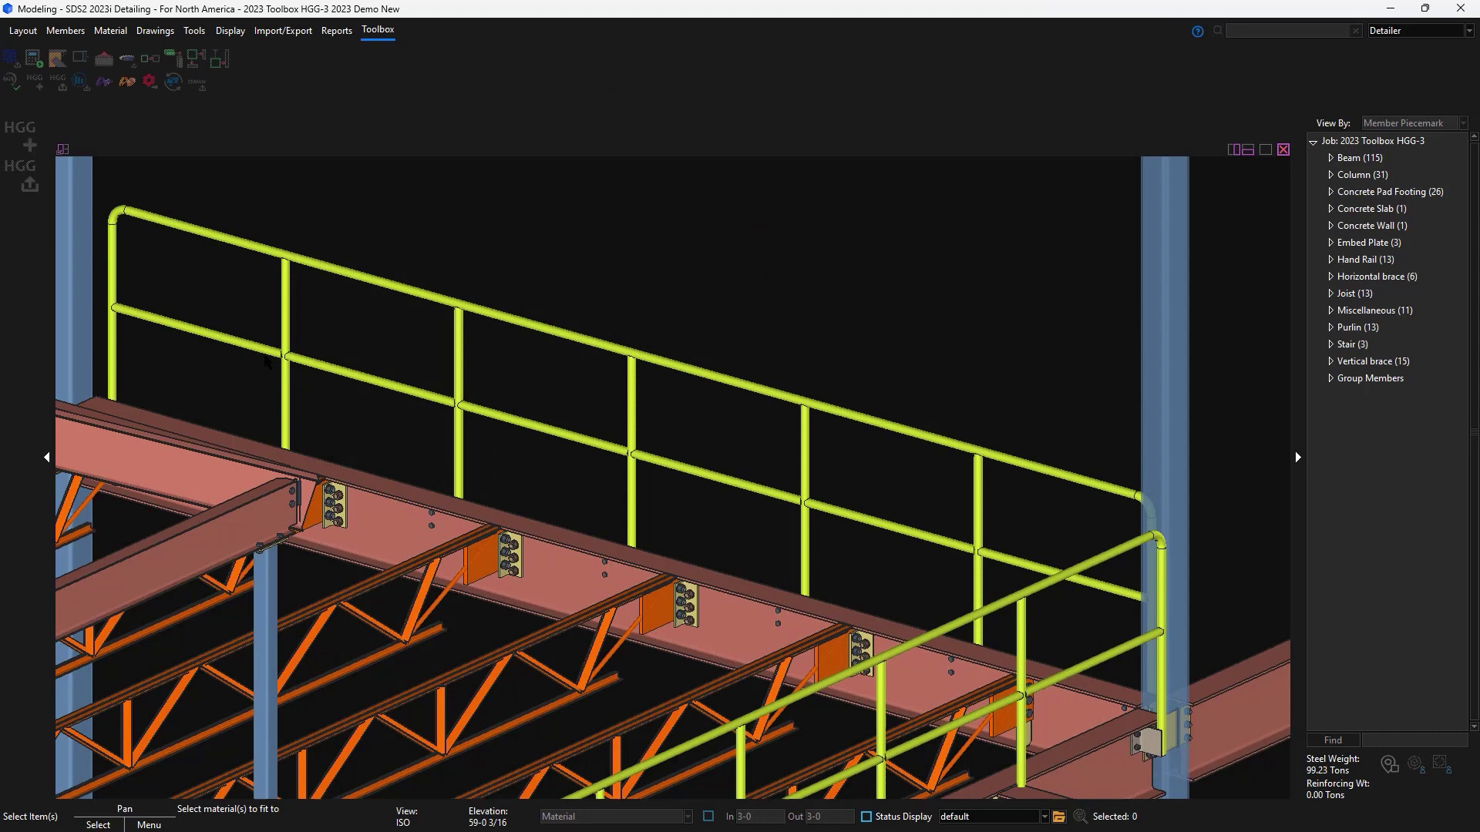
left_click(285, 419)
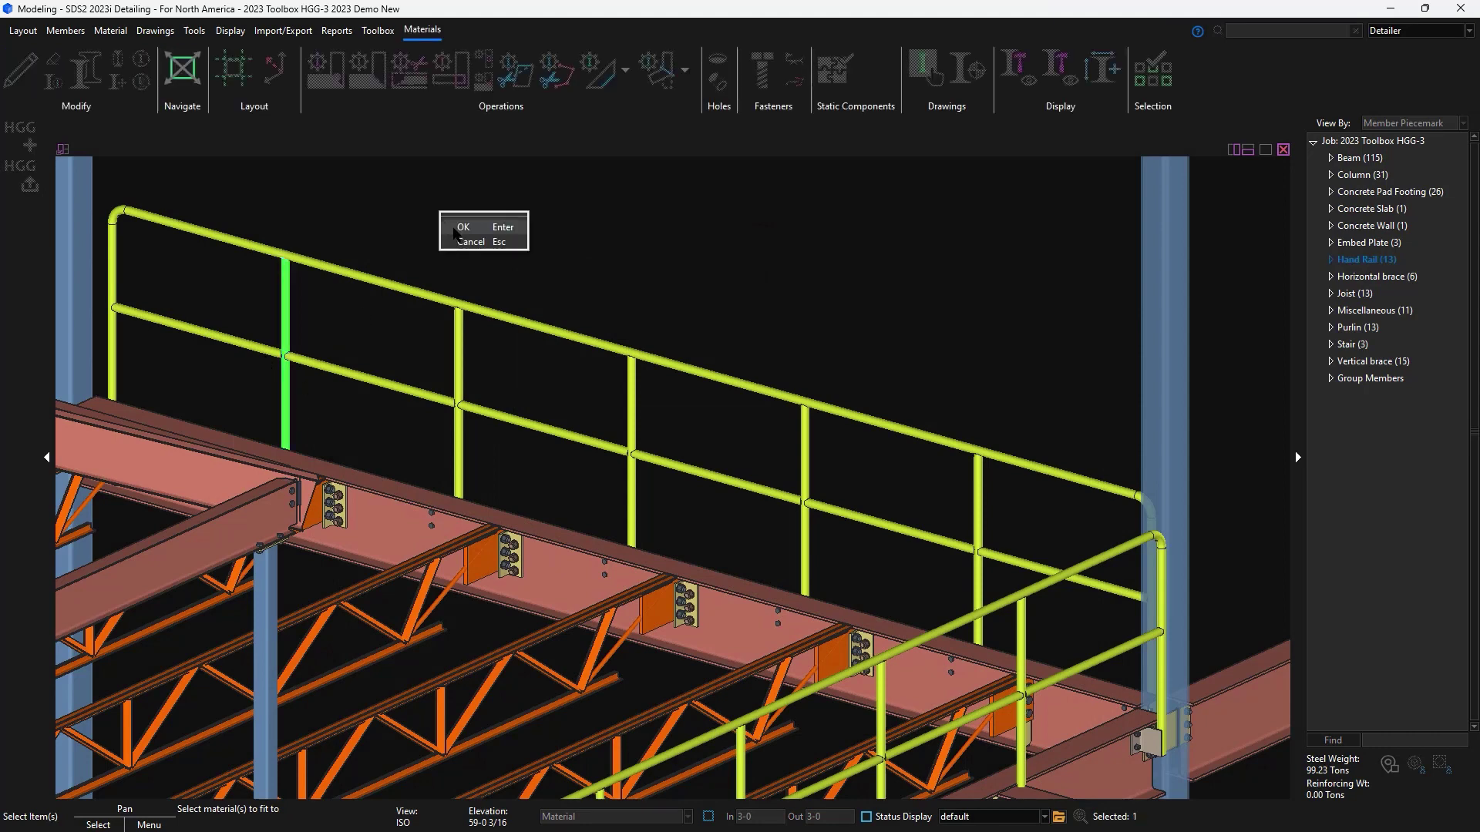
left_click(451, 229)
key("Escape")
right_click(716, 241)
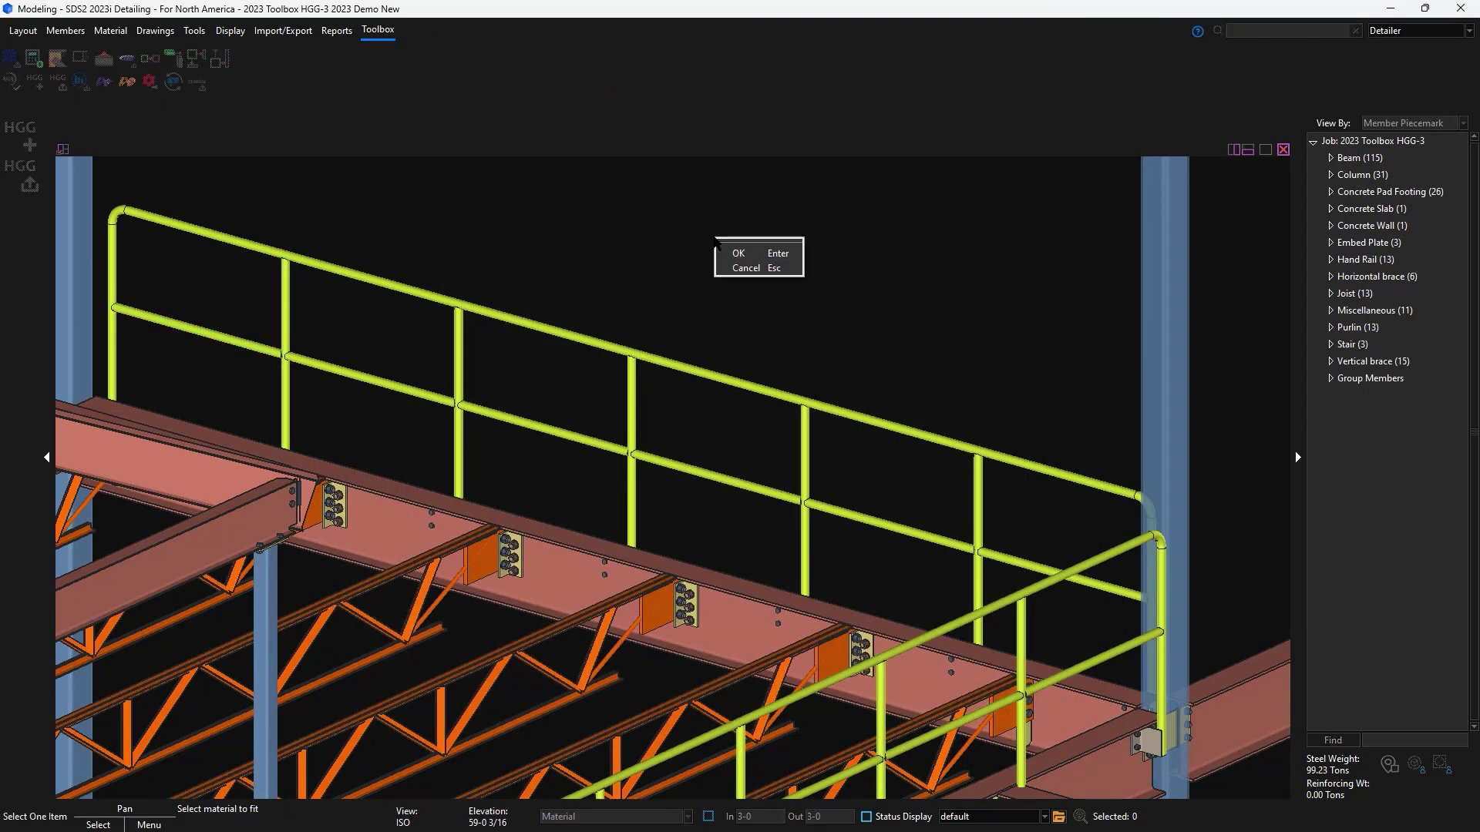
End fitting and confirm post hss308 carries an HGG ProCAM GUID, closing all dialogs
left_click(734, 269)
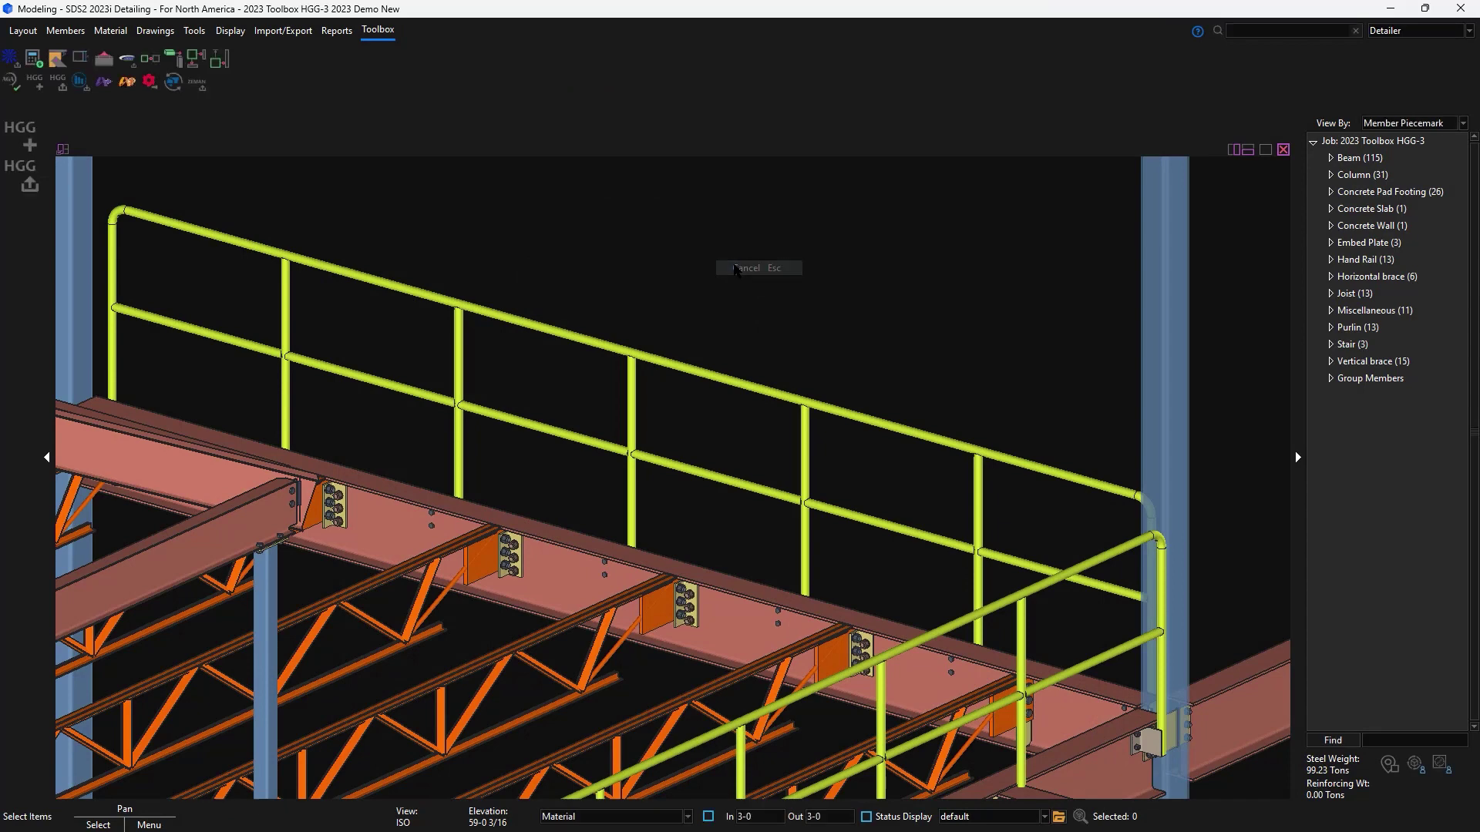
double_click(283, 310)
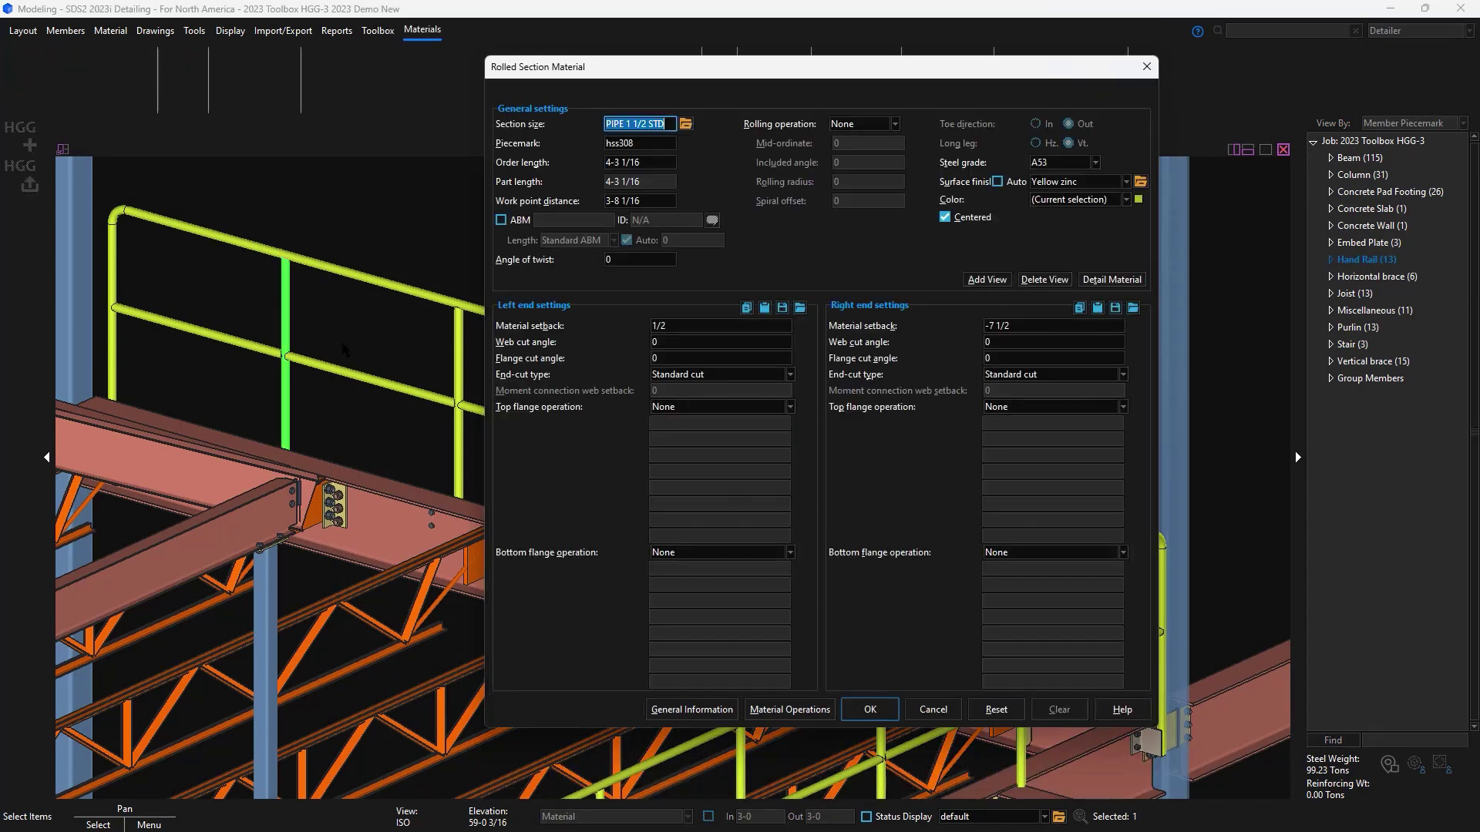
left_click(691, 710)
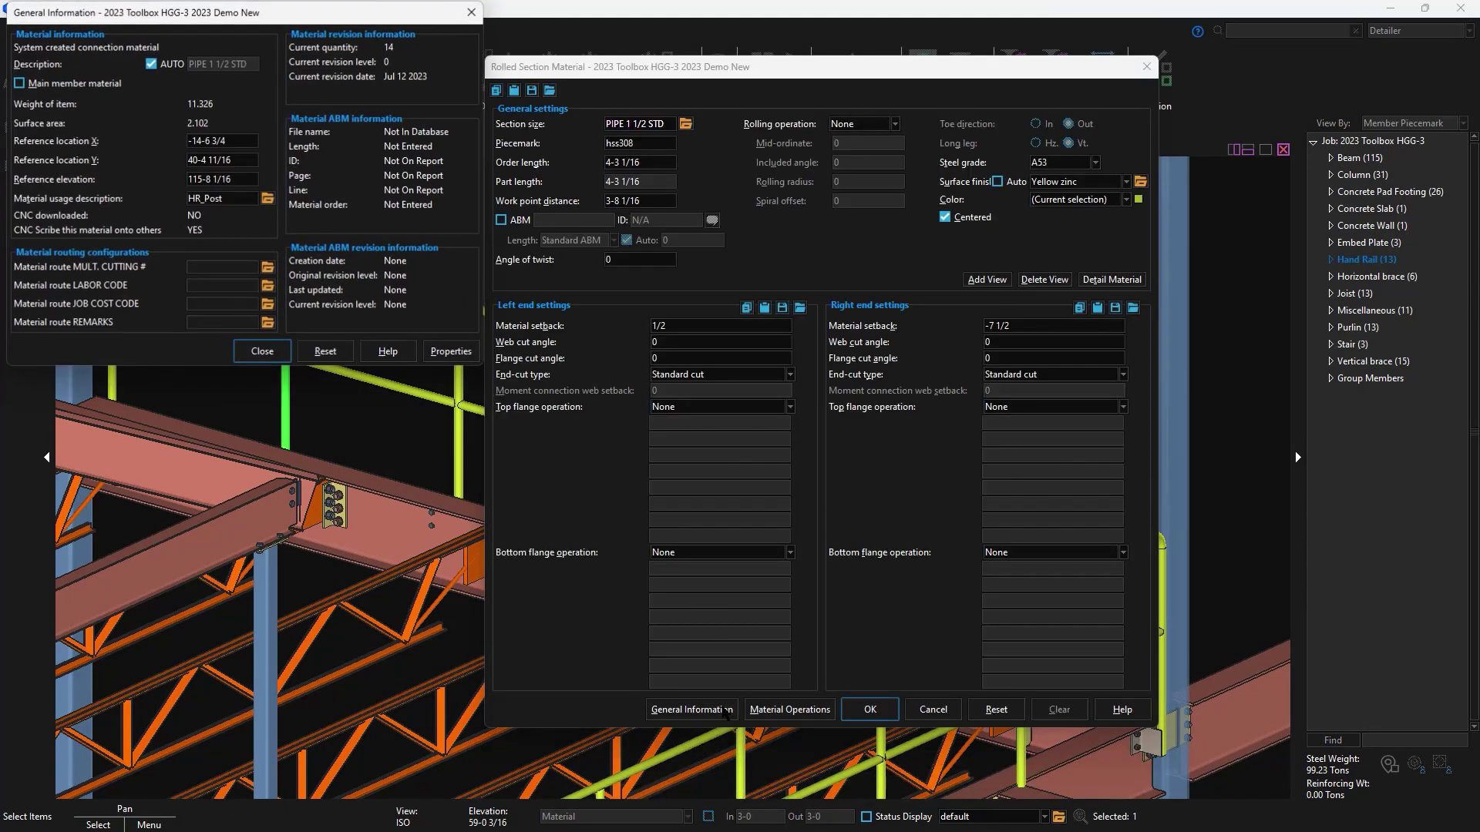
left_click(451, 351)
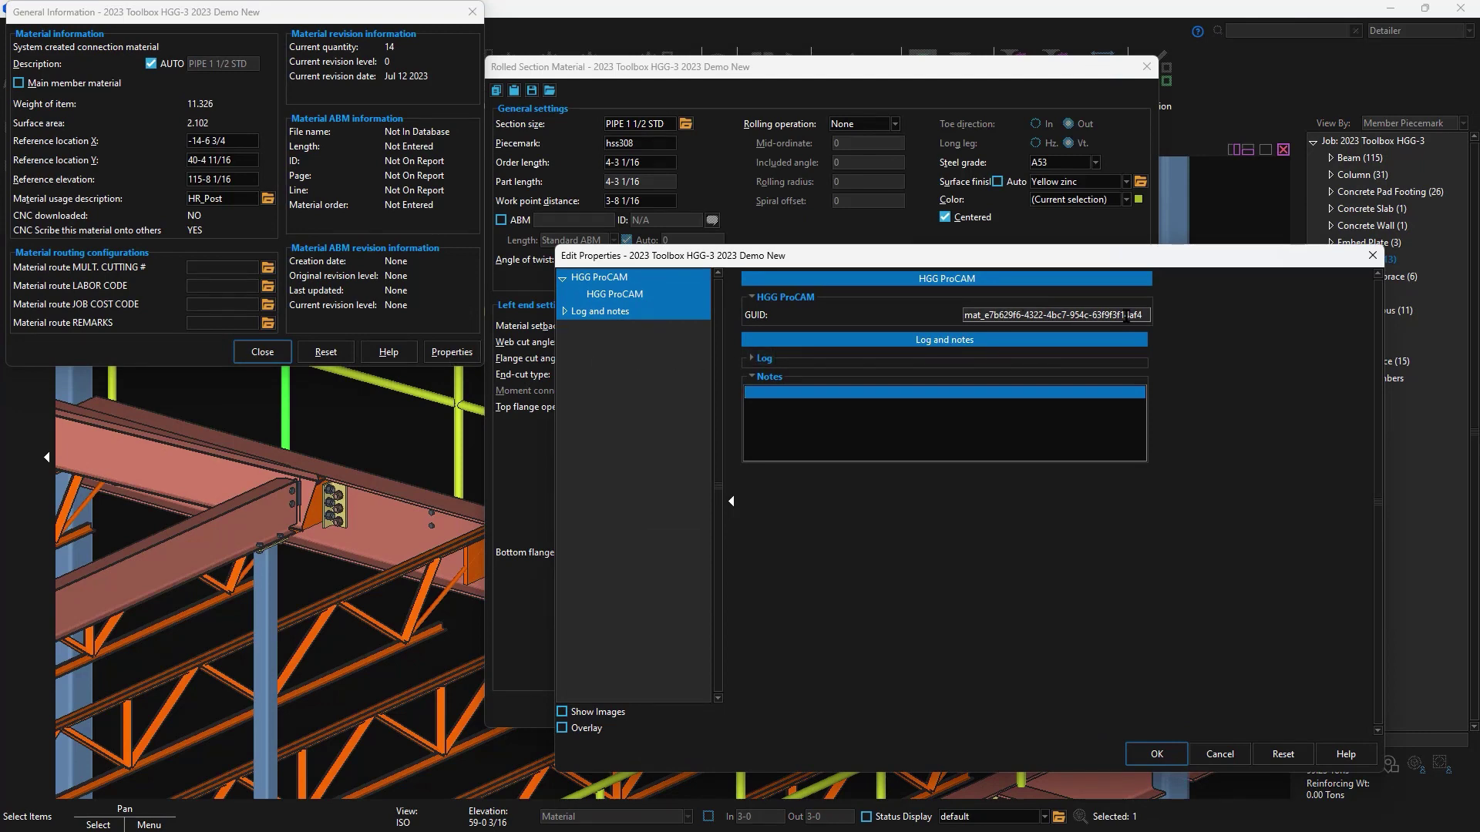
left_click(1157, 753)
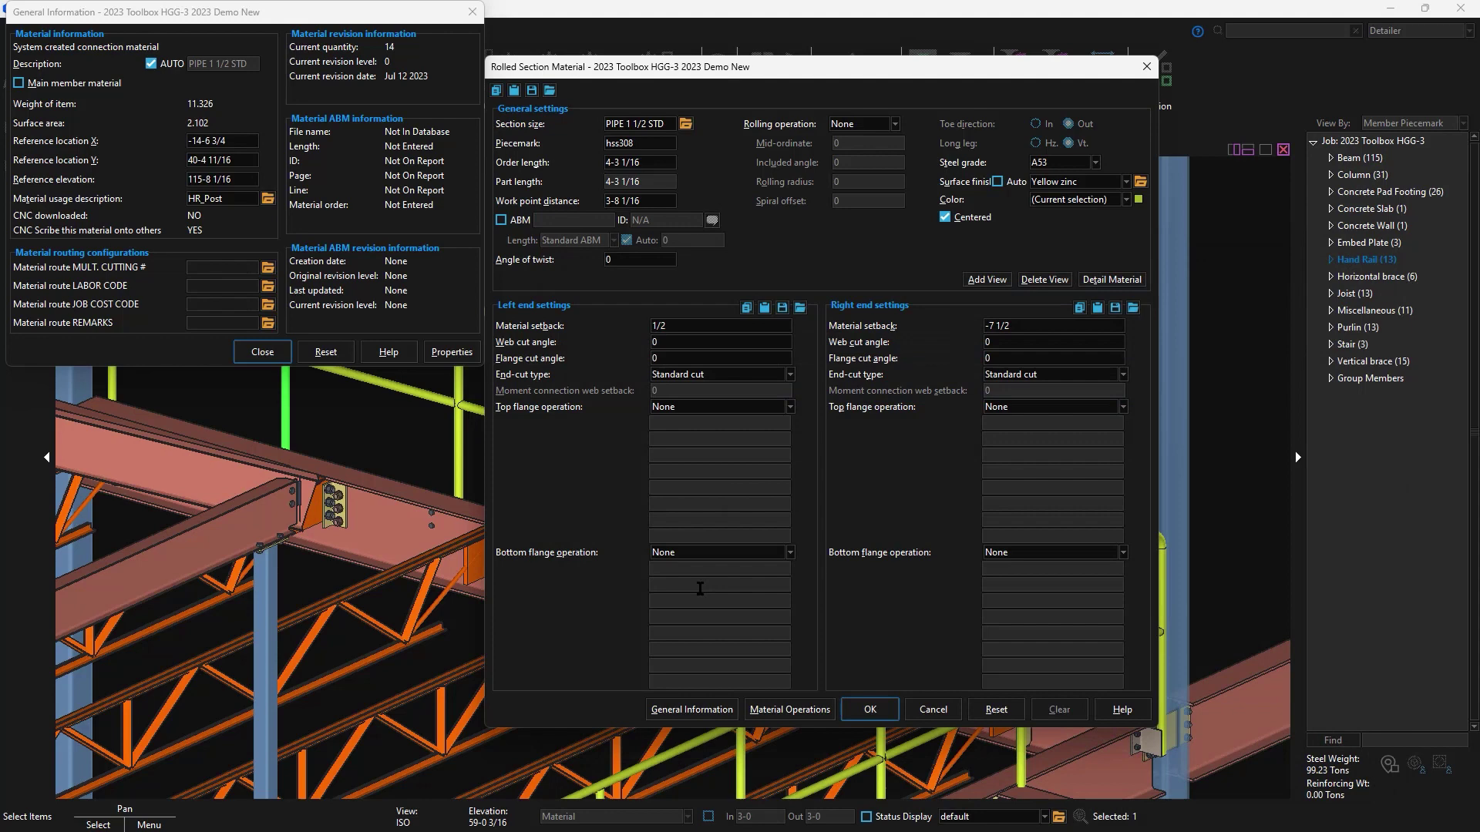
left_click(262, 352)
left_click(925, 711)
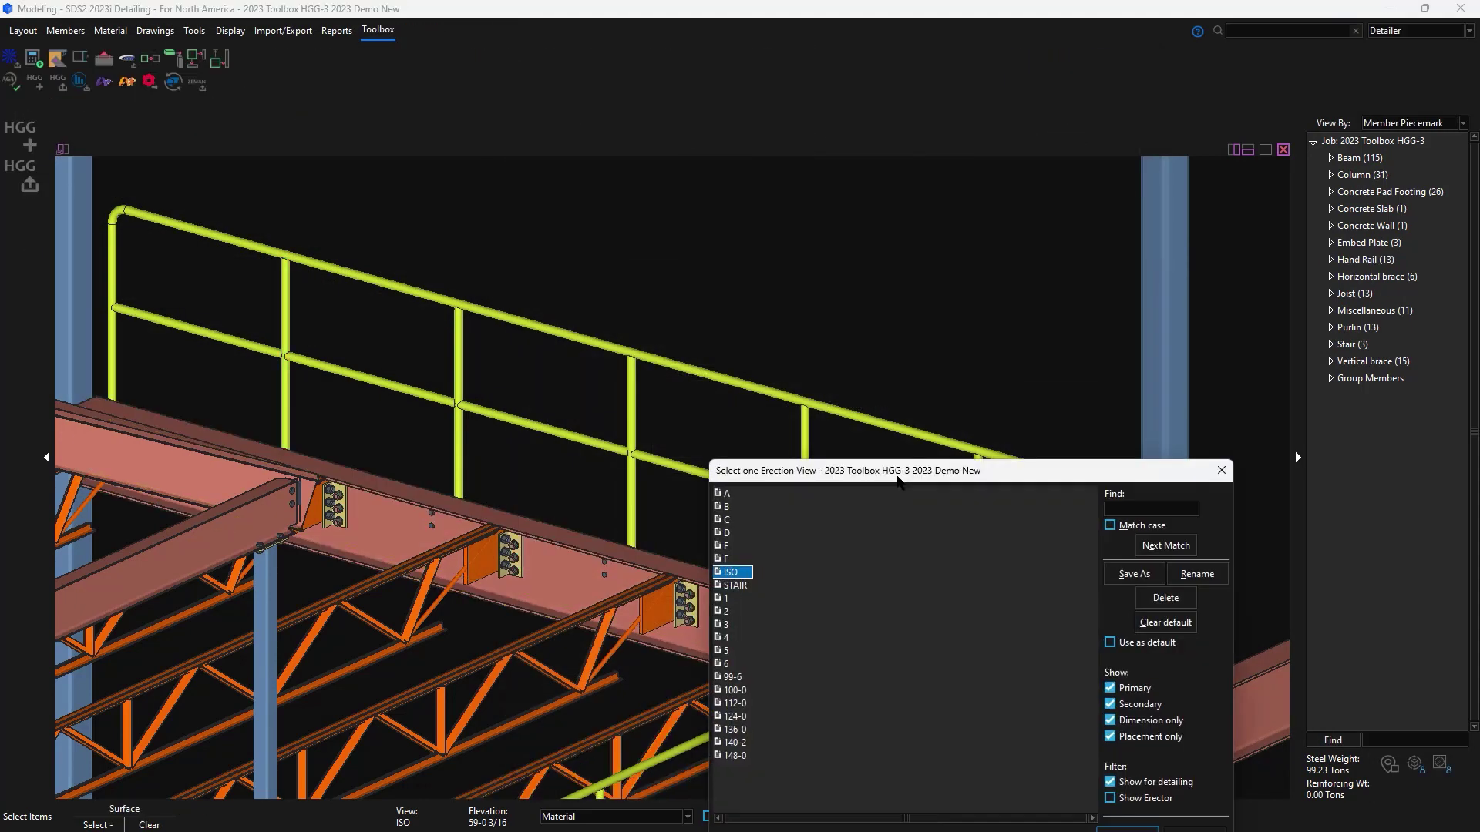
Switch to erection view 112-0 and bring the pipe joint into a 3D view
double_click(732, 704)
middle_click_drag(373, 604, 347, 578)
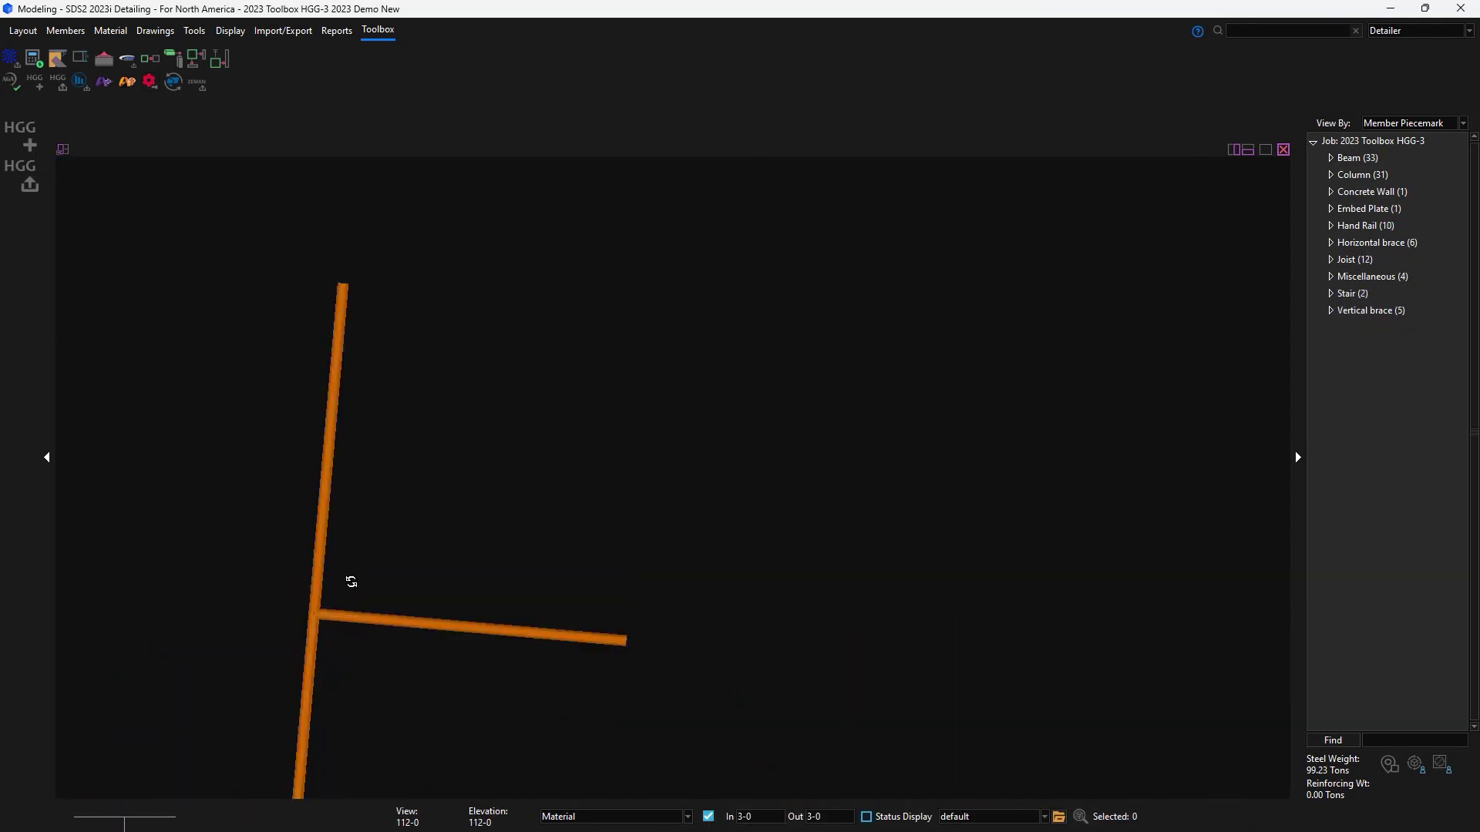
scroll(691, 340, "up", 10)
middle_click_drag(844, 466, 777, 452)
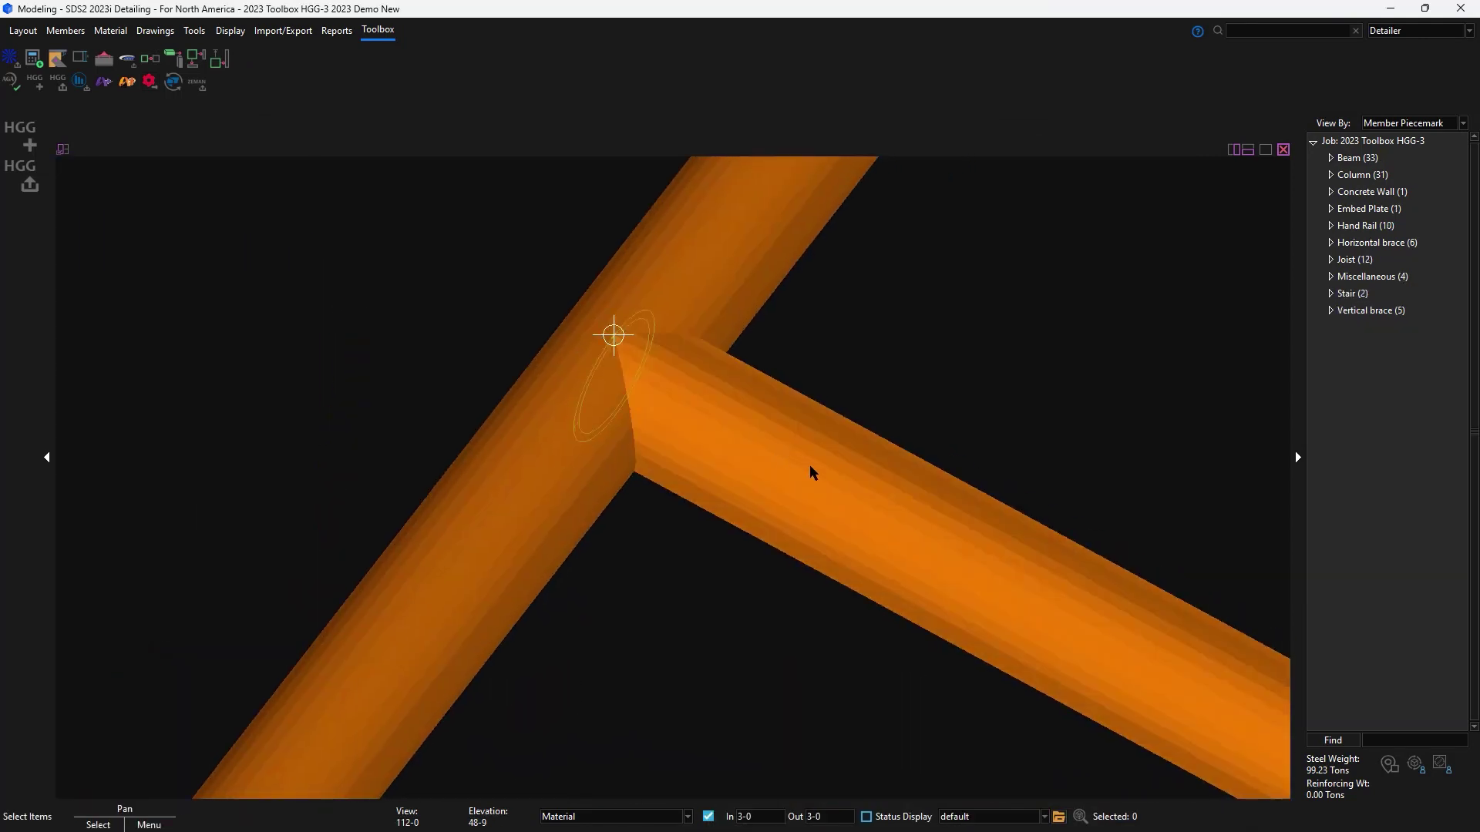
Fit the branch pipe to the diagonal pipe with Exact operation and the saddle macro
key("f")
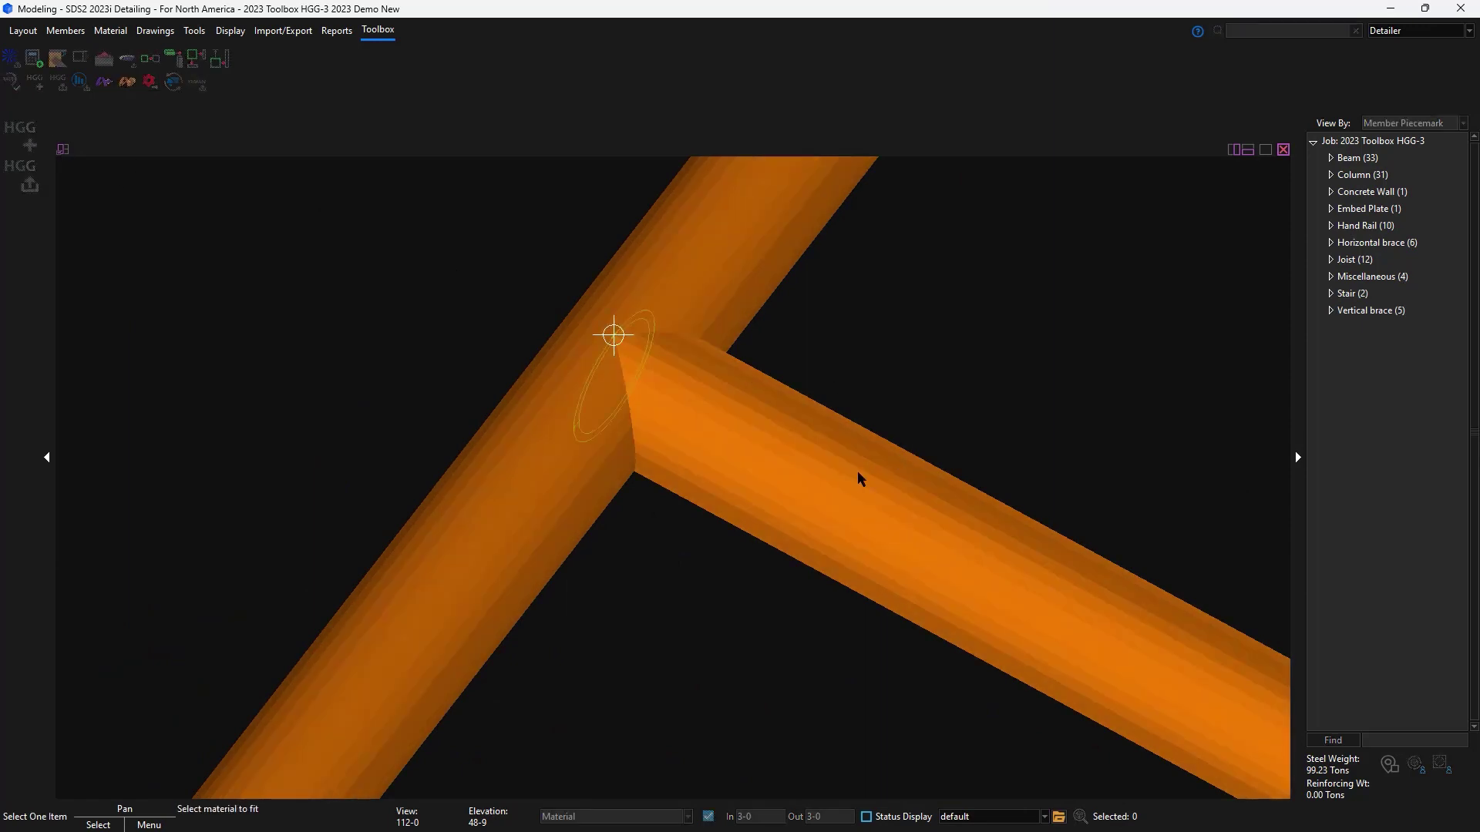
left_click(534, 427)
right_click(409, 271)
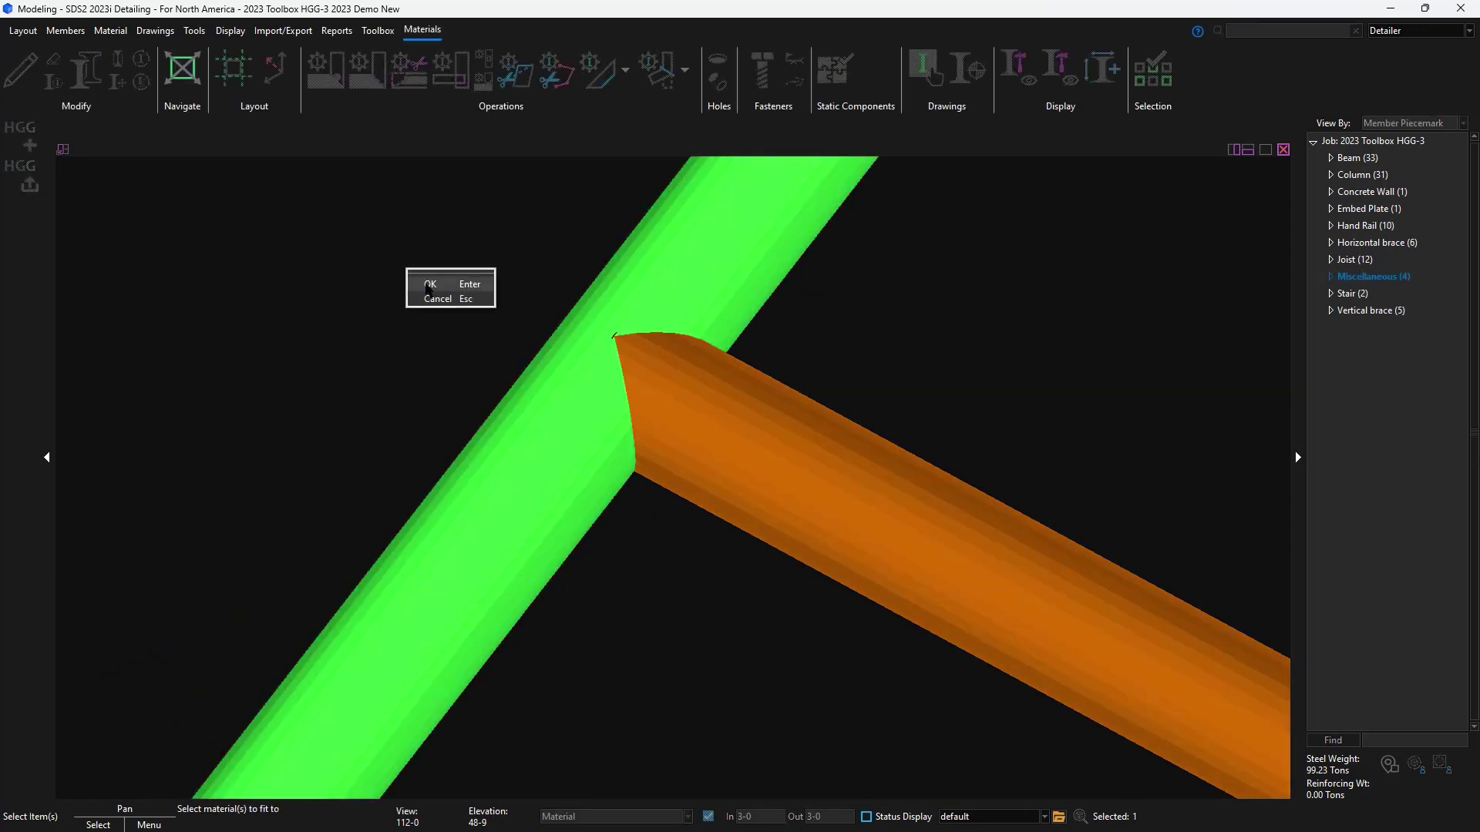
left_click(429, 285)
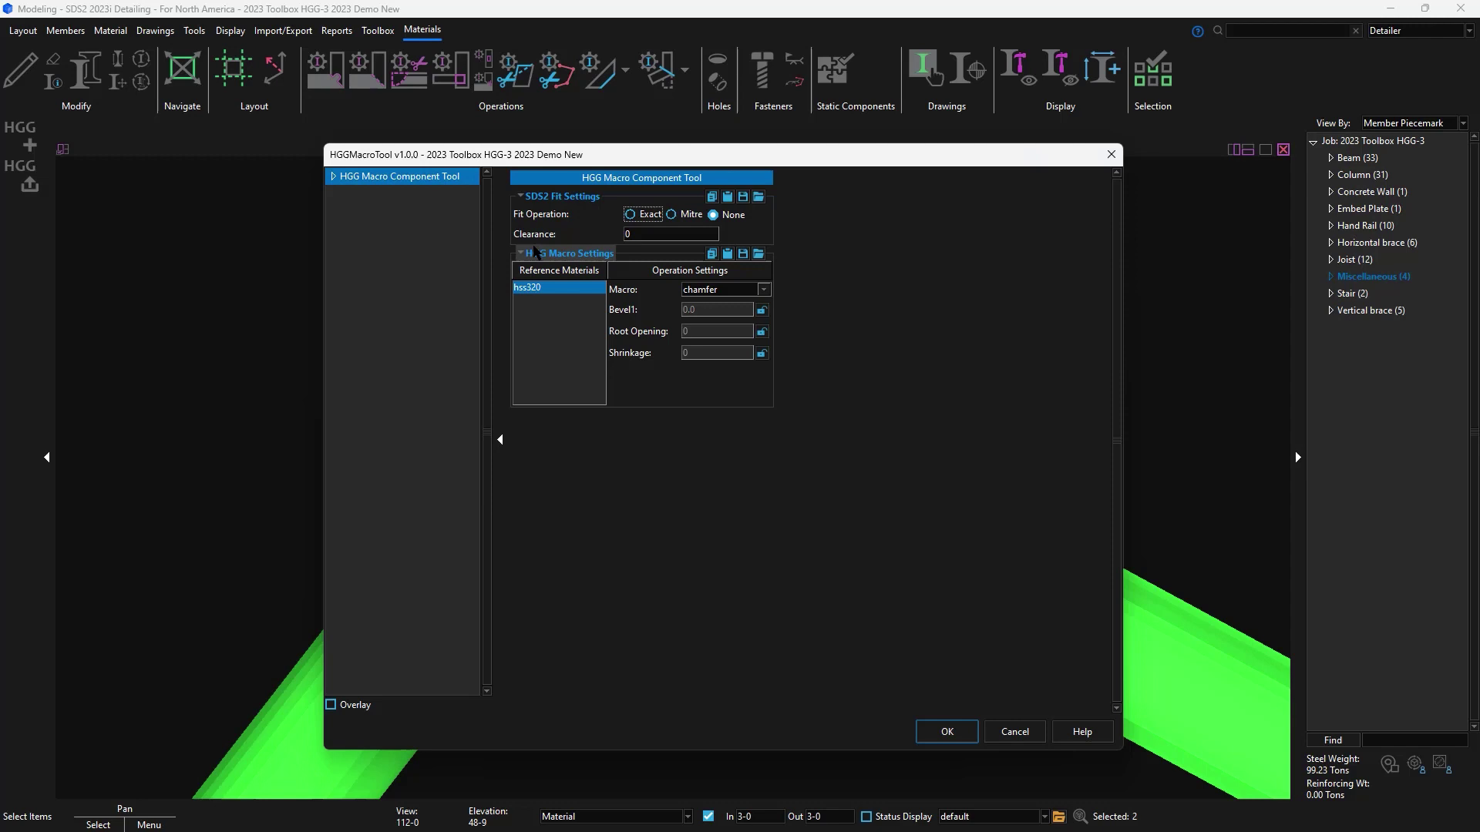
left_click(630, 215)
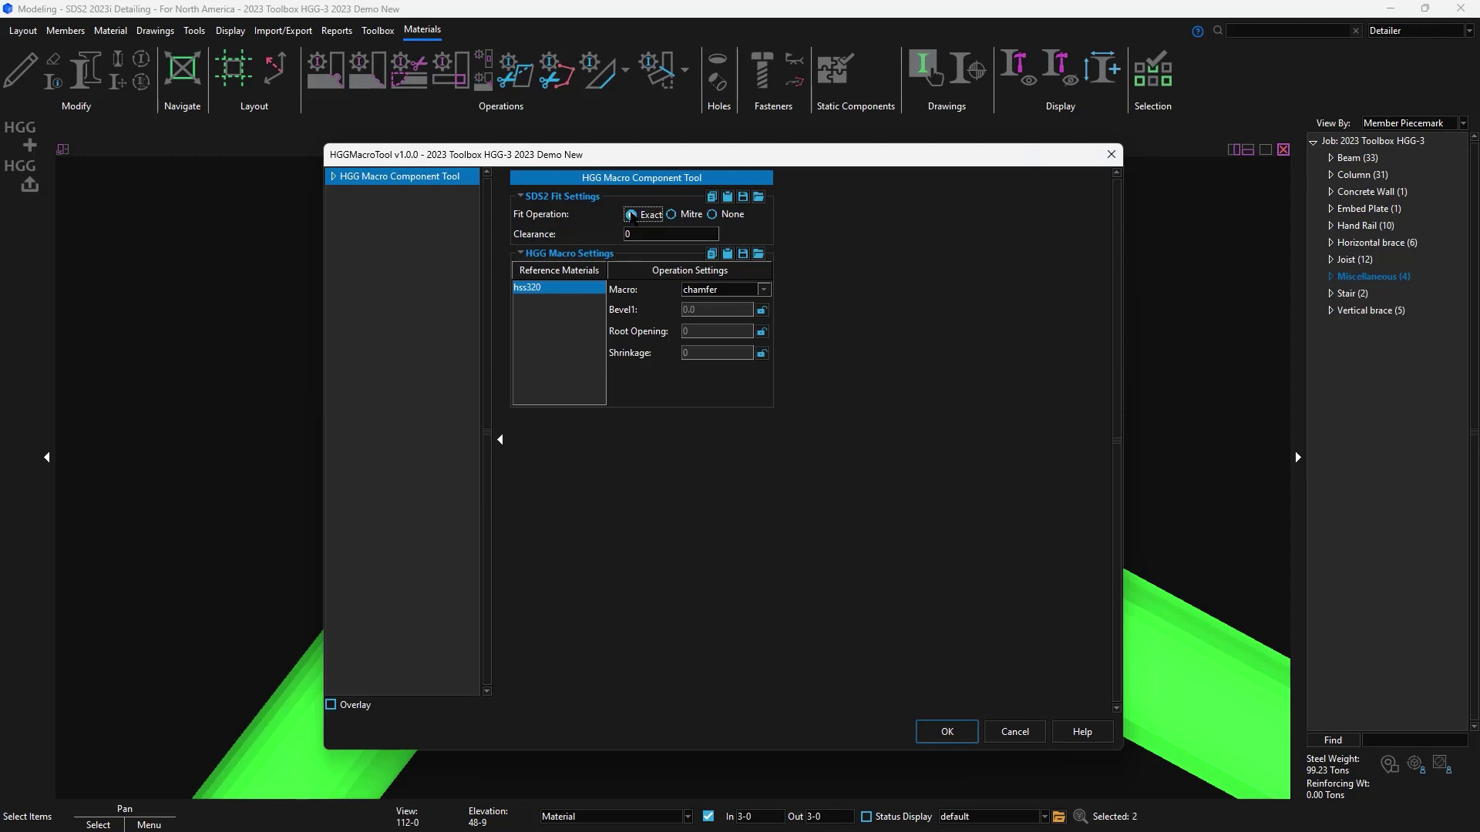
left_click(730, 290)
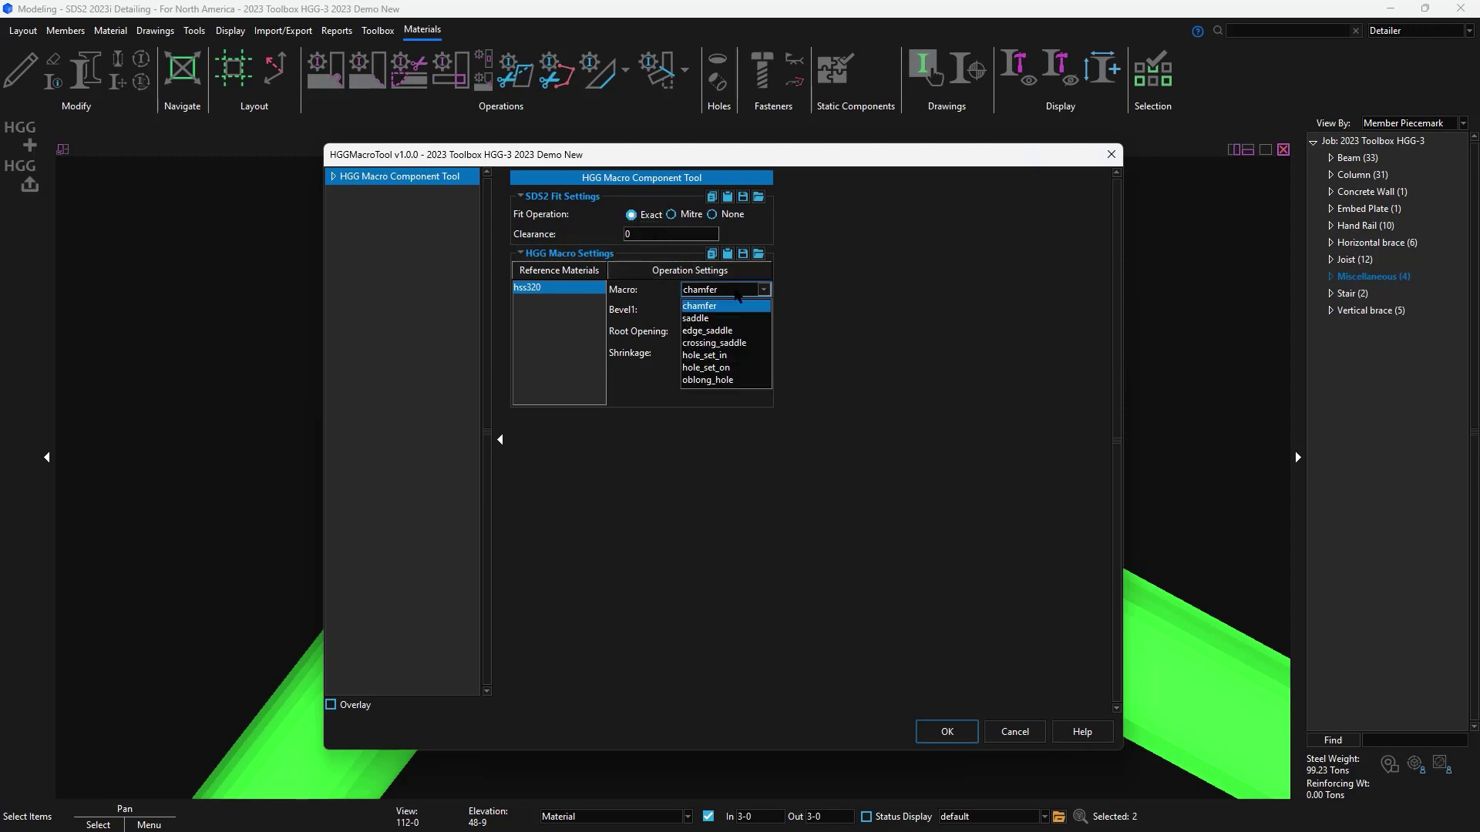
left_click(740, 321)
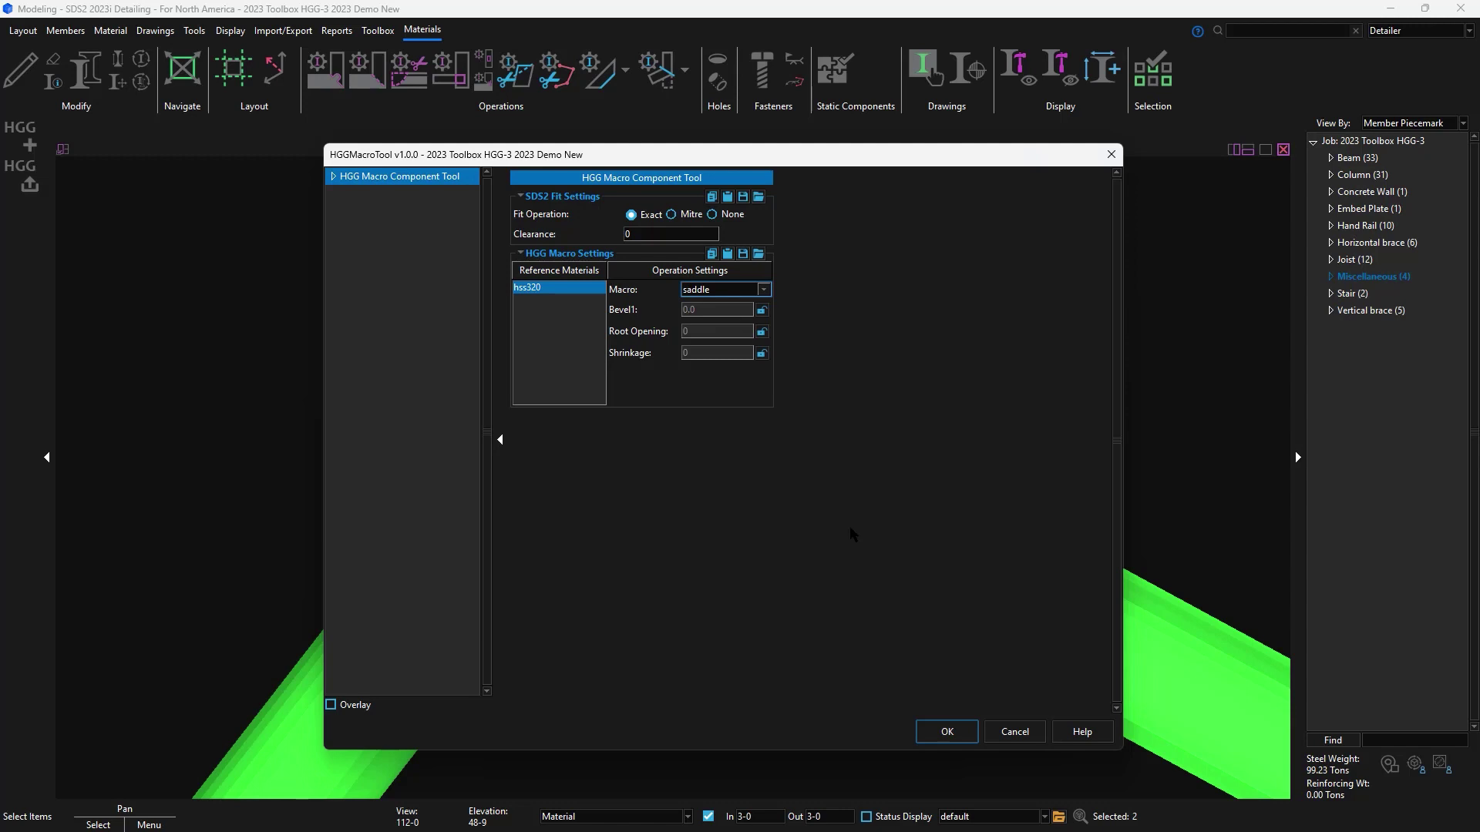
left_click(946, 731)
right_click(760, 629)
left_click(791, 660)
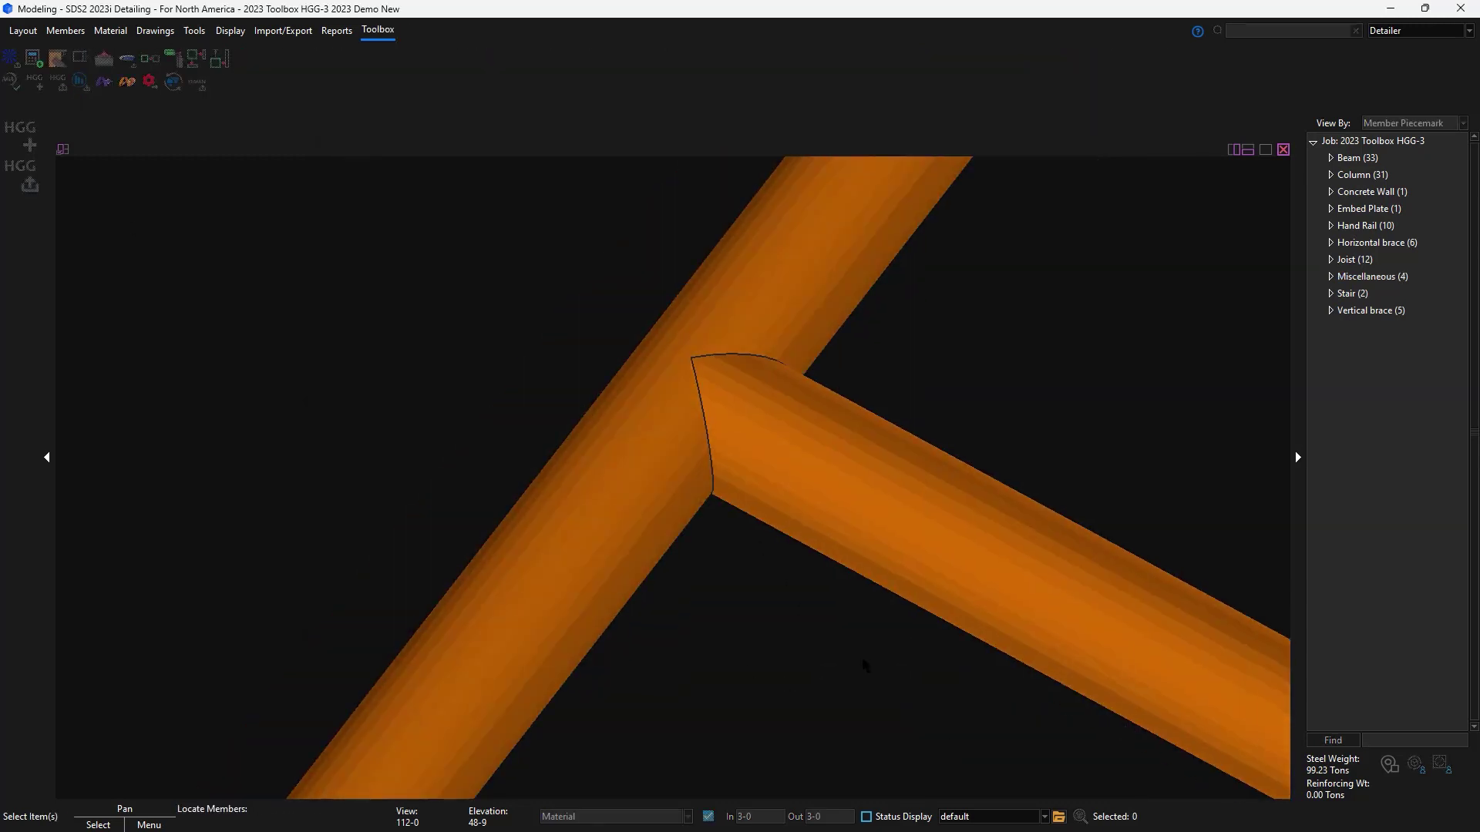
Select both joint pipes plus the right handrail and run PCD data gathering on them
left_click_drag(853, 638, 492, 348)
scroll(420, 354, "down", 6)
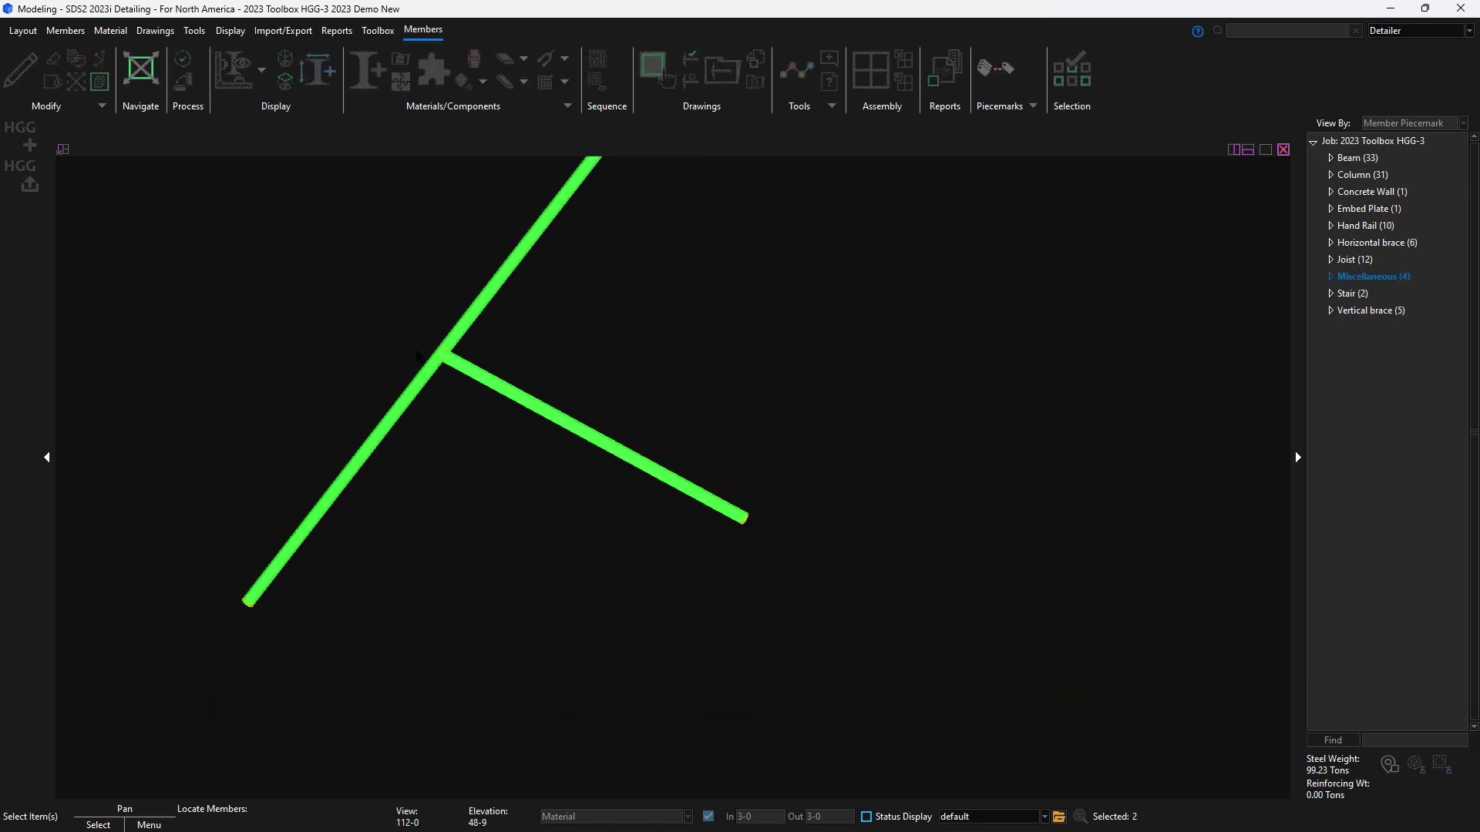
scroll(420, 353, "down", 3)
scroll(921, 625, "up", 12)
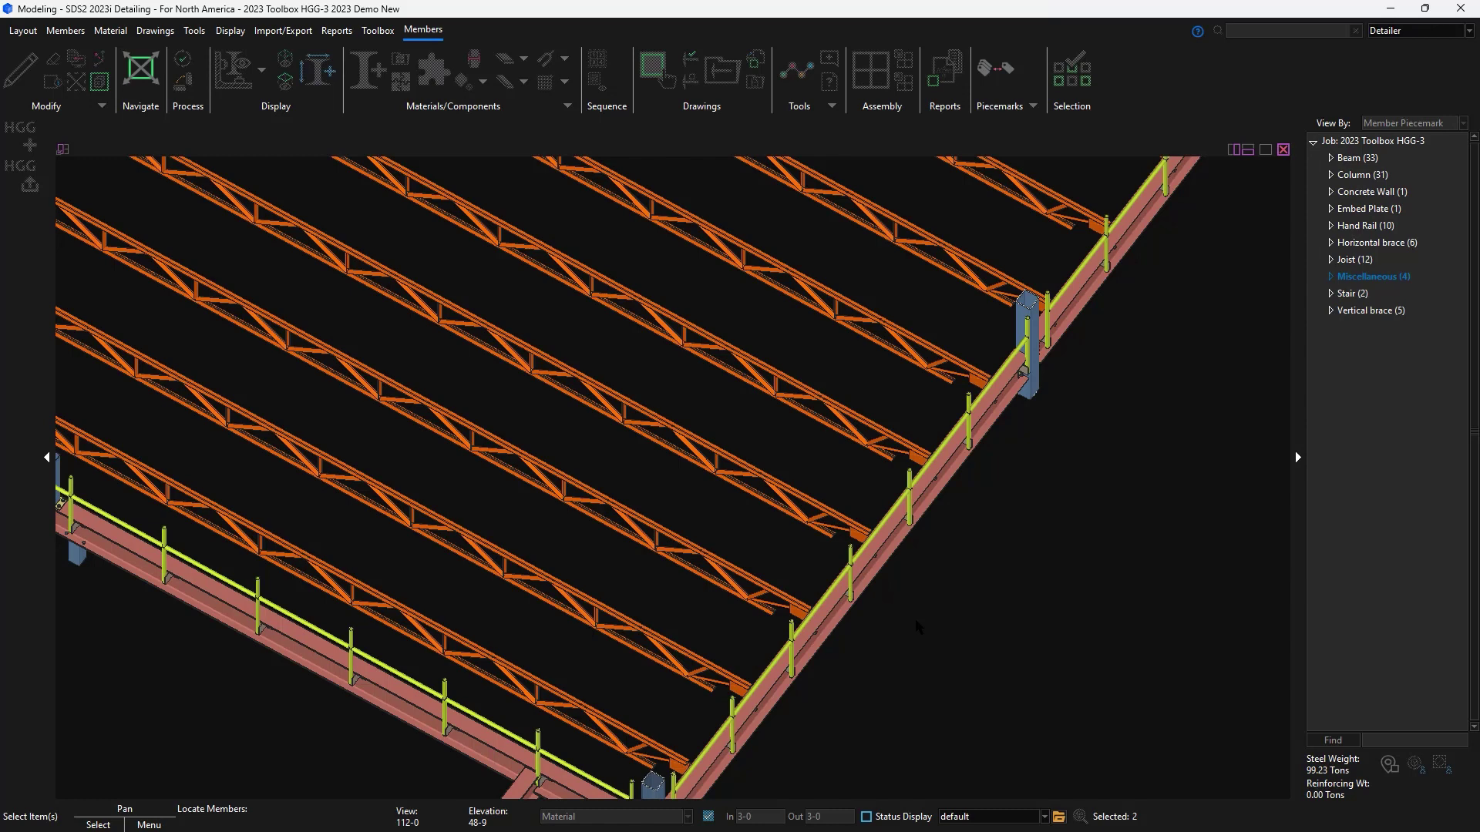
key("shift")
left_click(827, 613, "shift")
right_click(1004, 584)
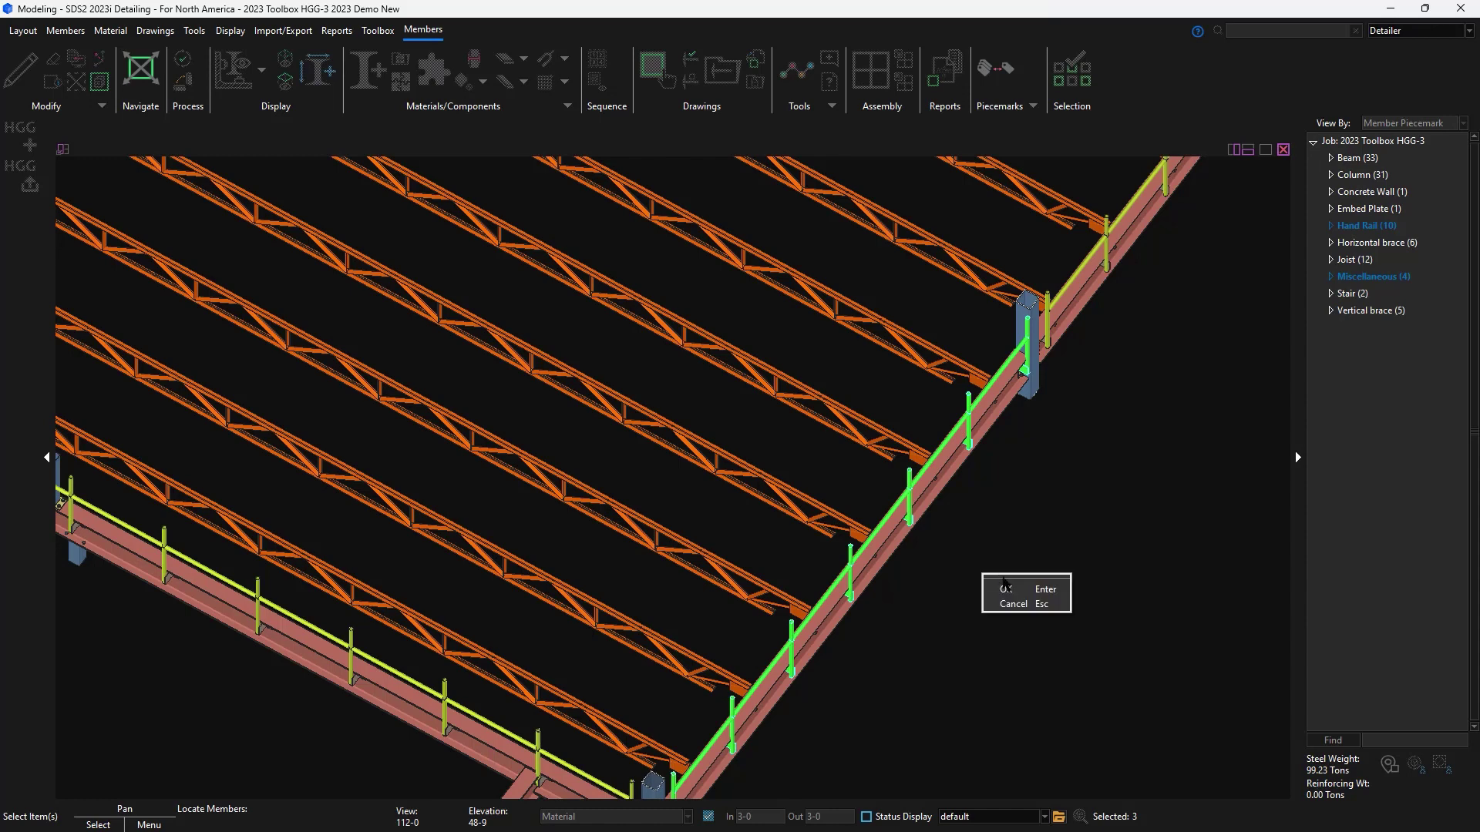
left_click(1005, 589)
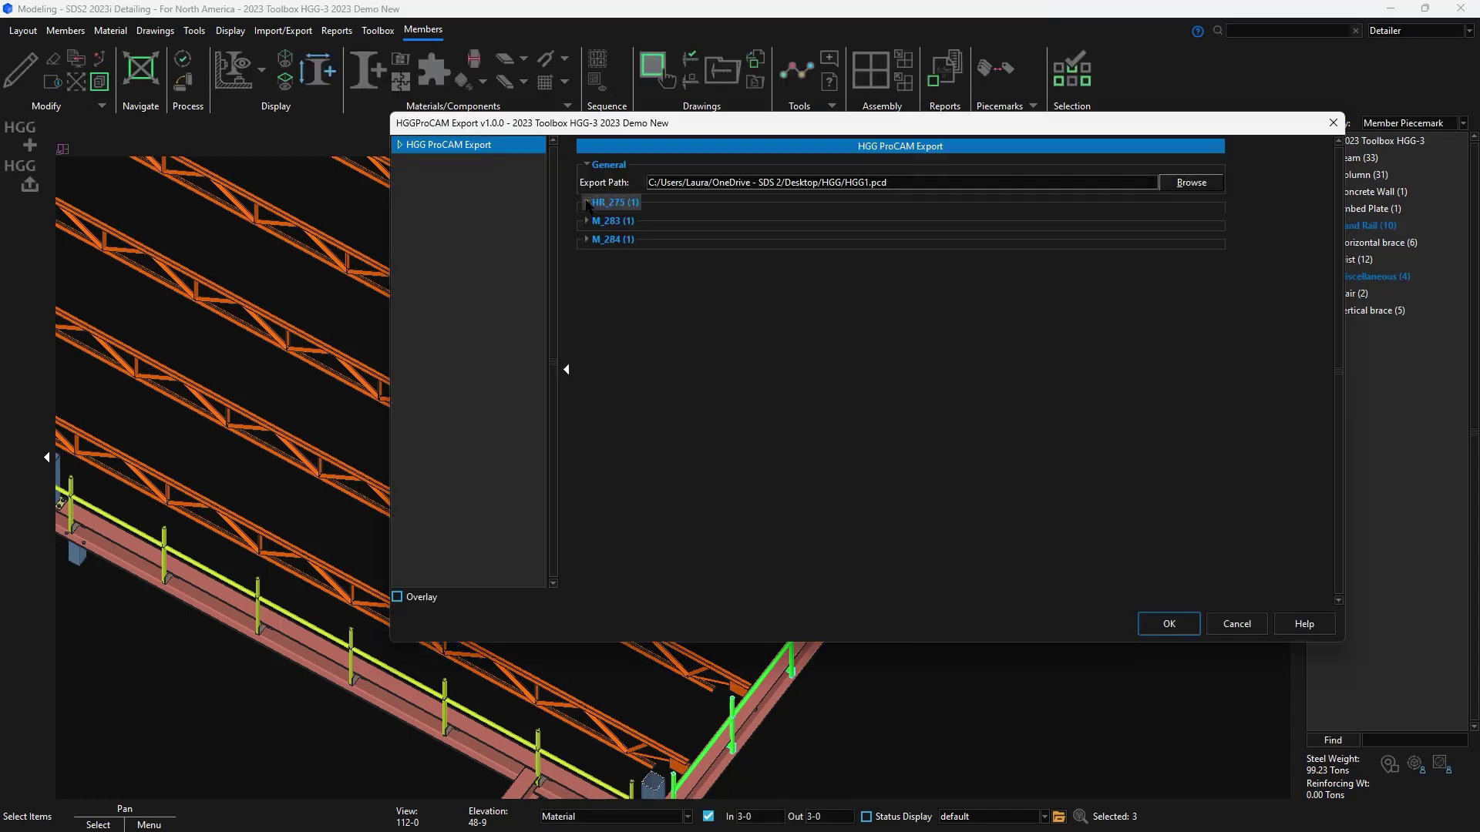
Under HR_275, review the macros of pipes hss305, hss306, hss308 and hss310
left_click(587, 203)
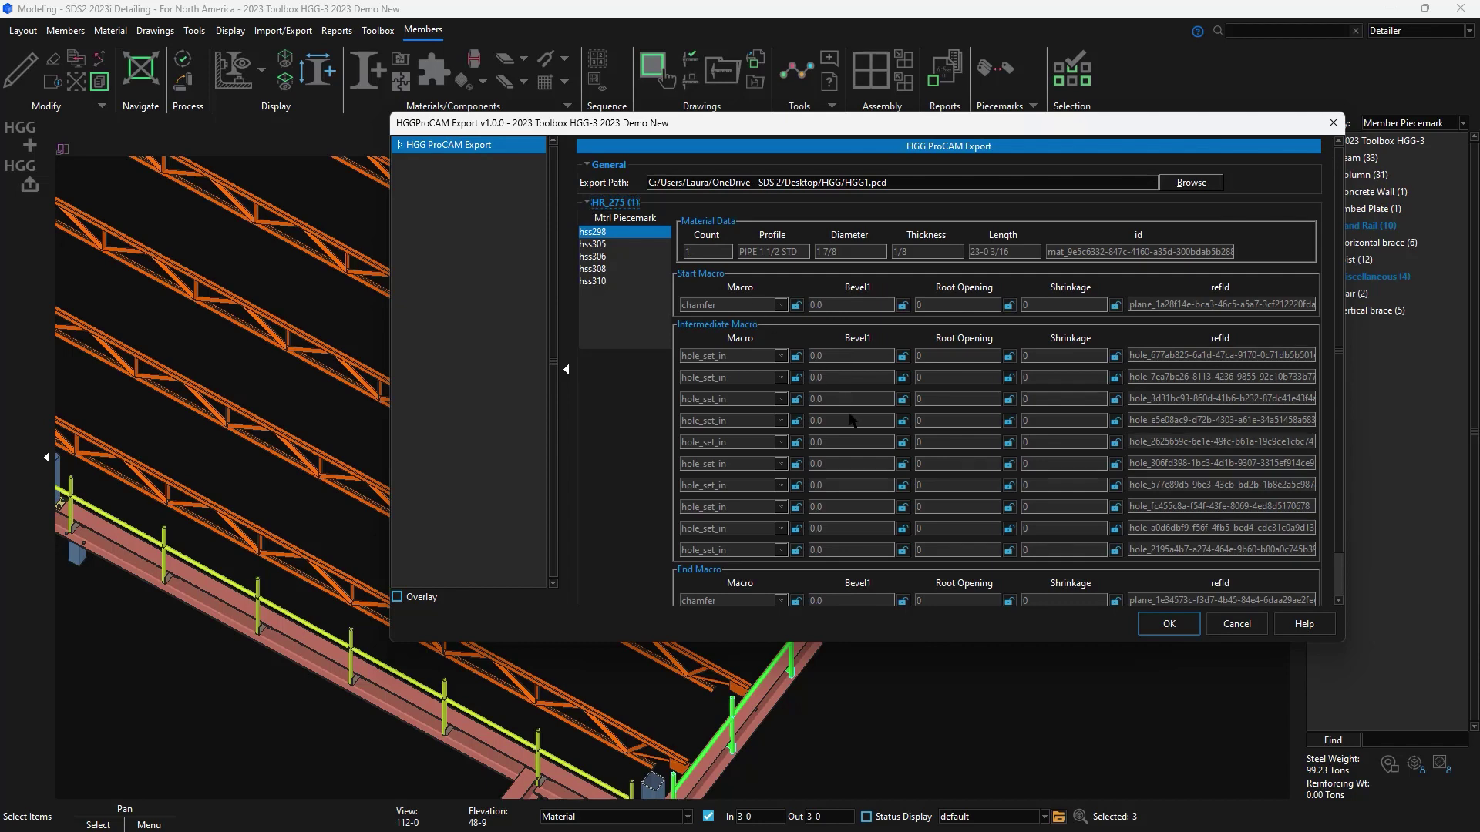
left_click_drag(810, 125, 1470, 183)
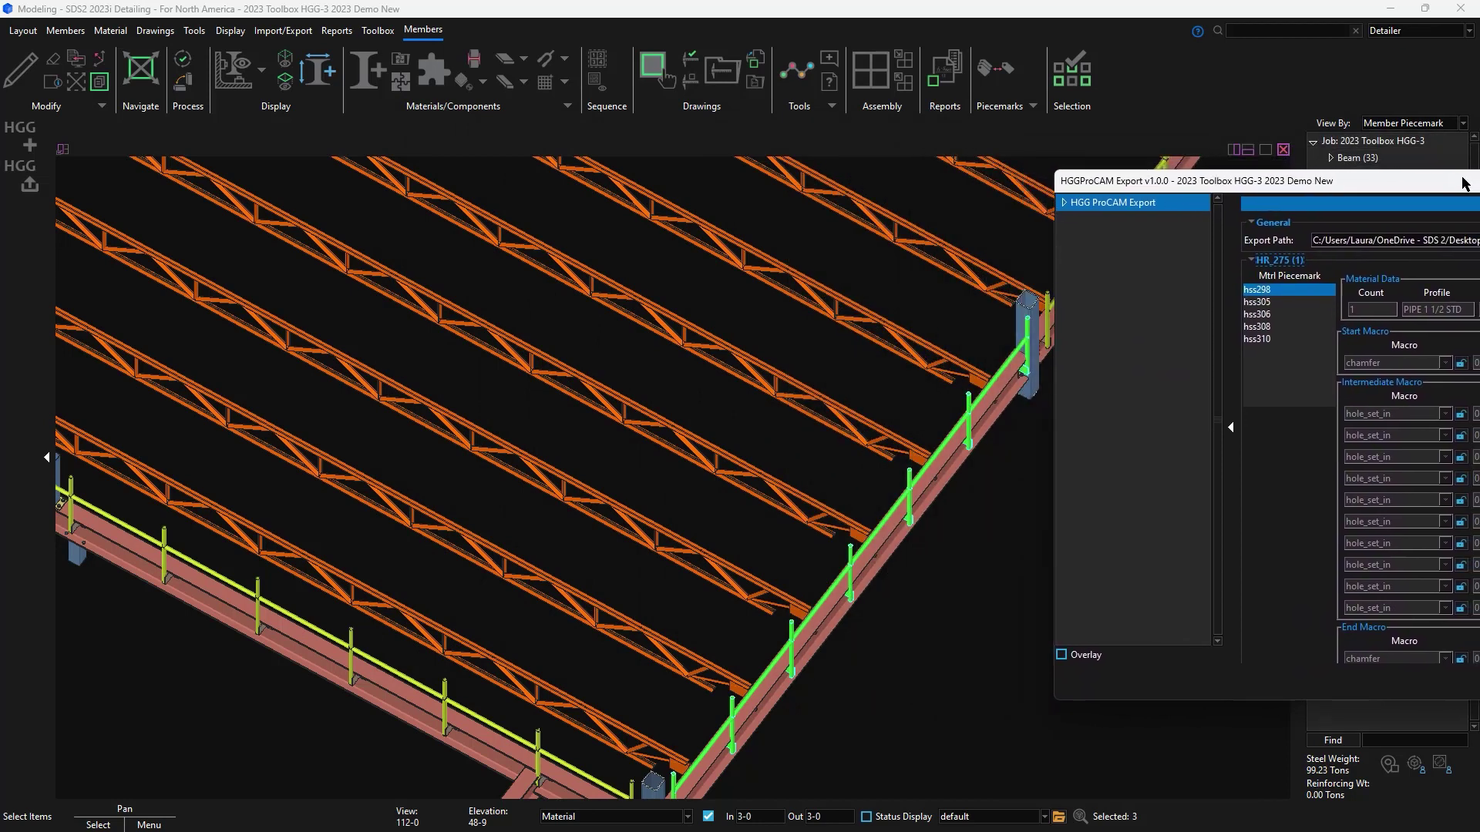
left_click(1255, 303)
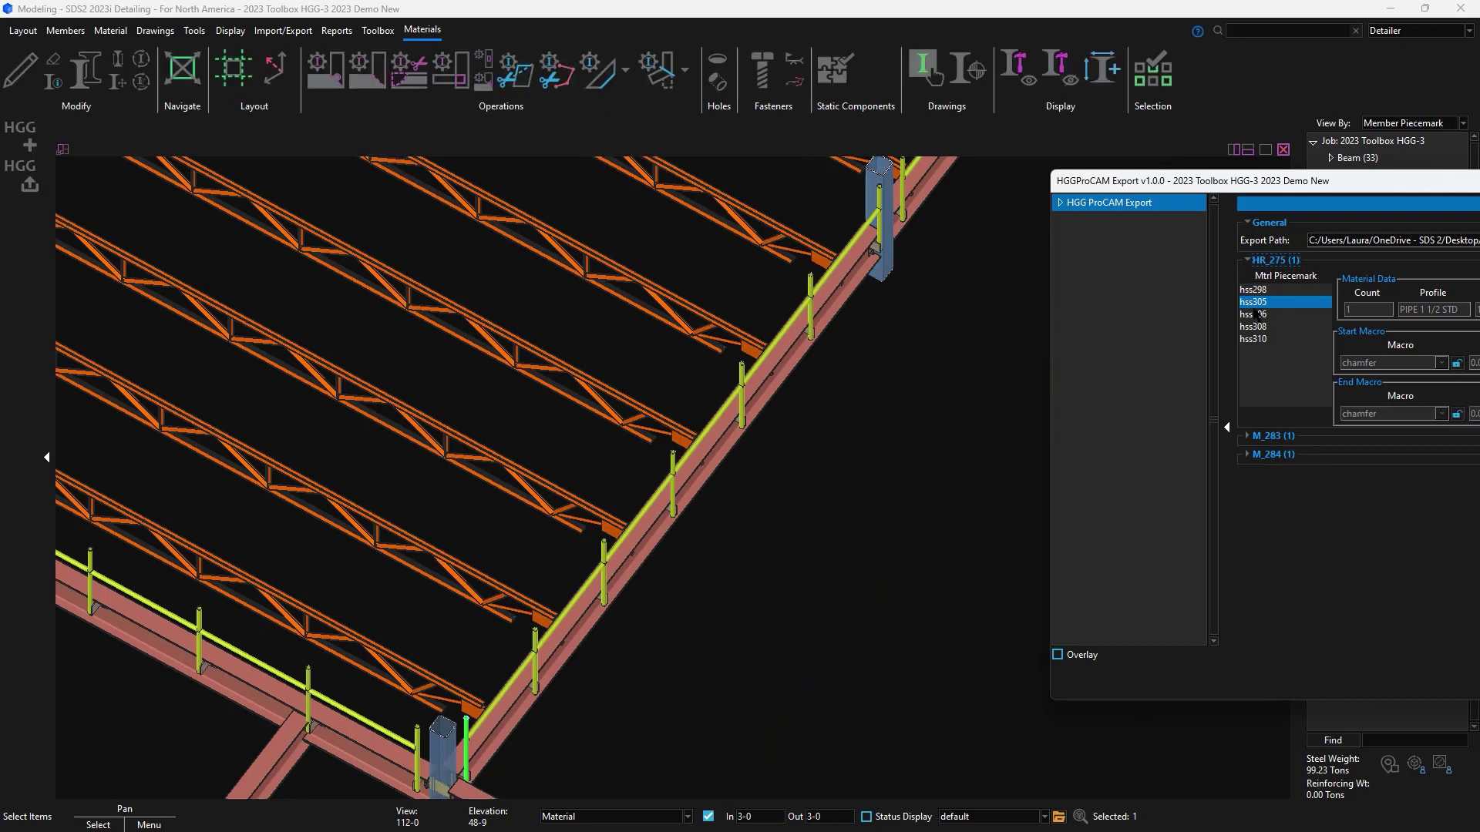
left_click(1254, 315)
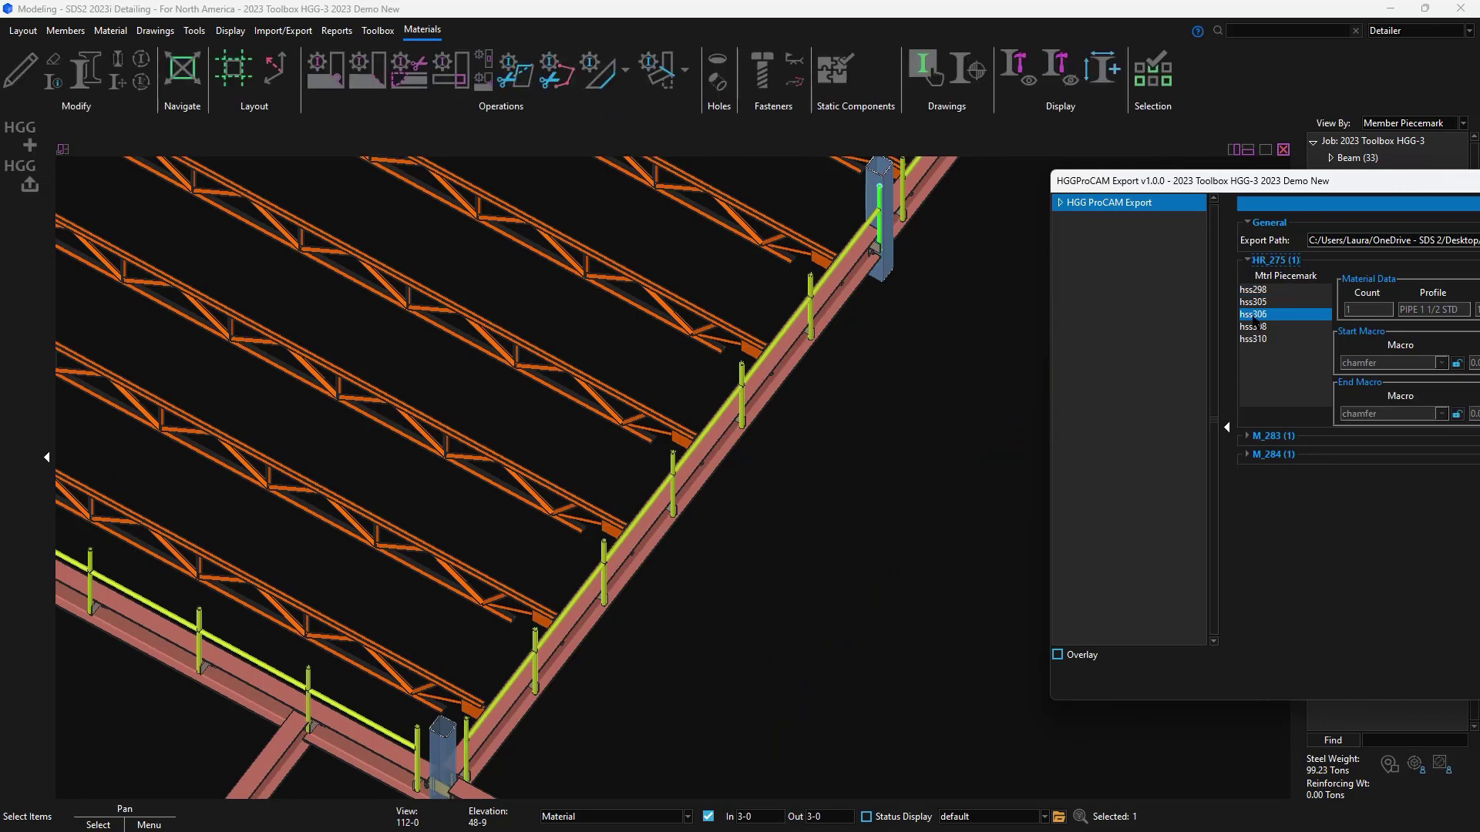
left_click(1251, 327)
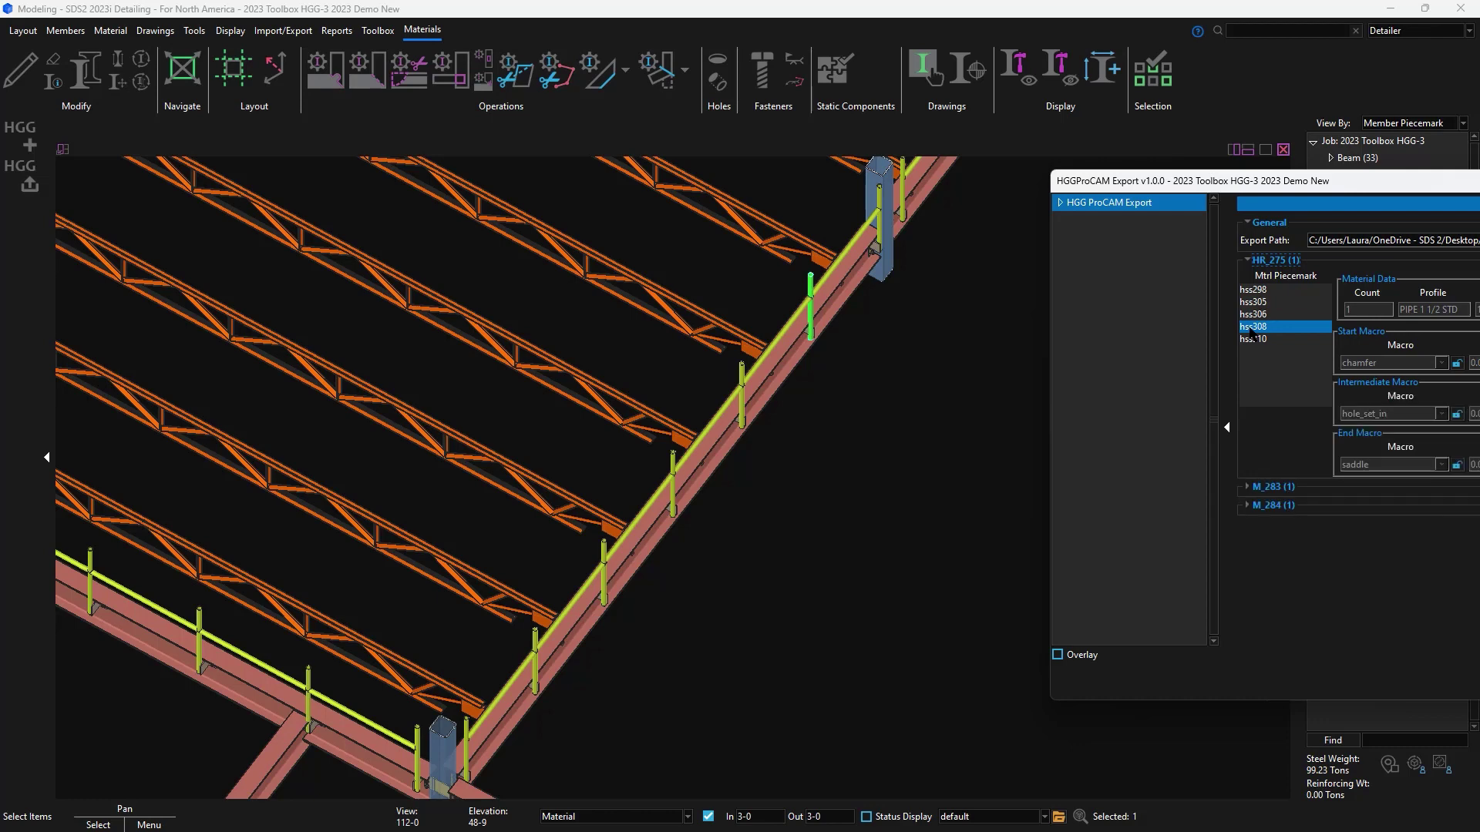
left_click(1251, 340)
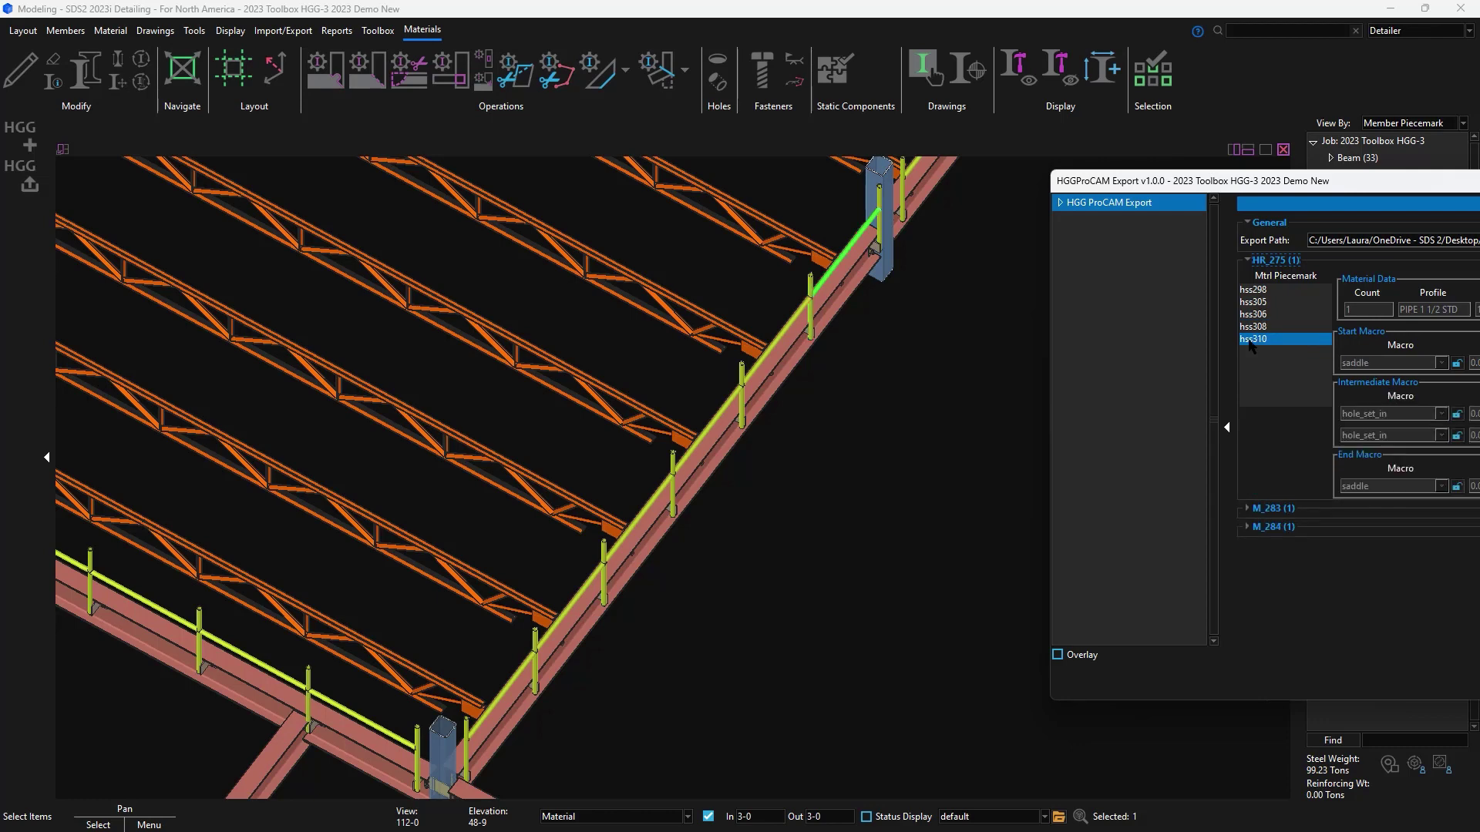
left_click_drag(1383, 202, 939, 199)
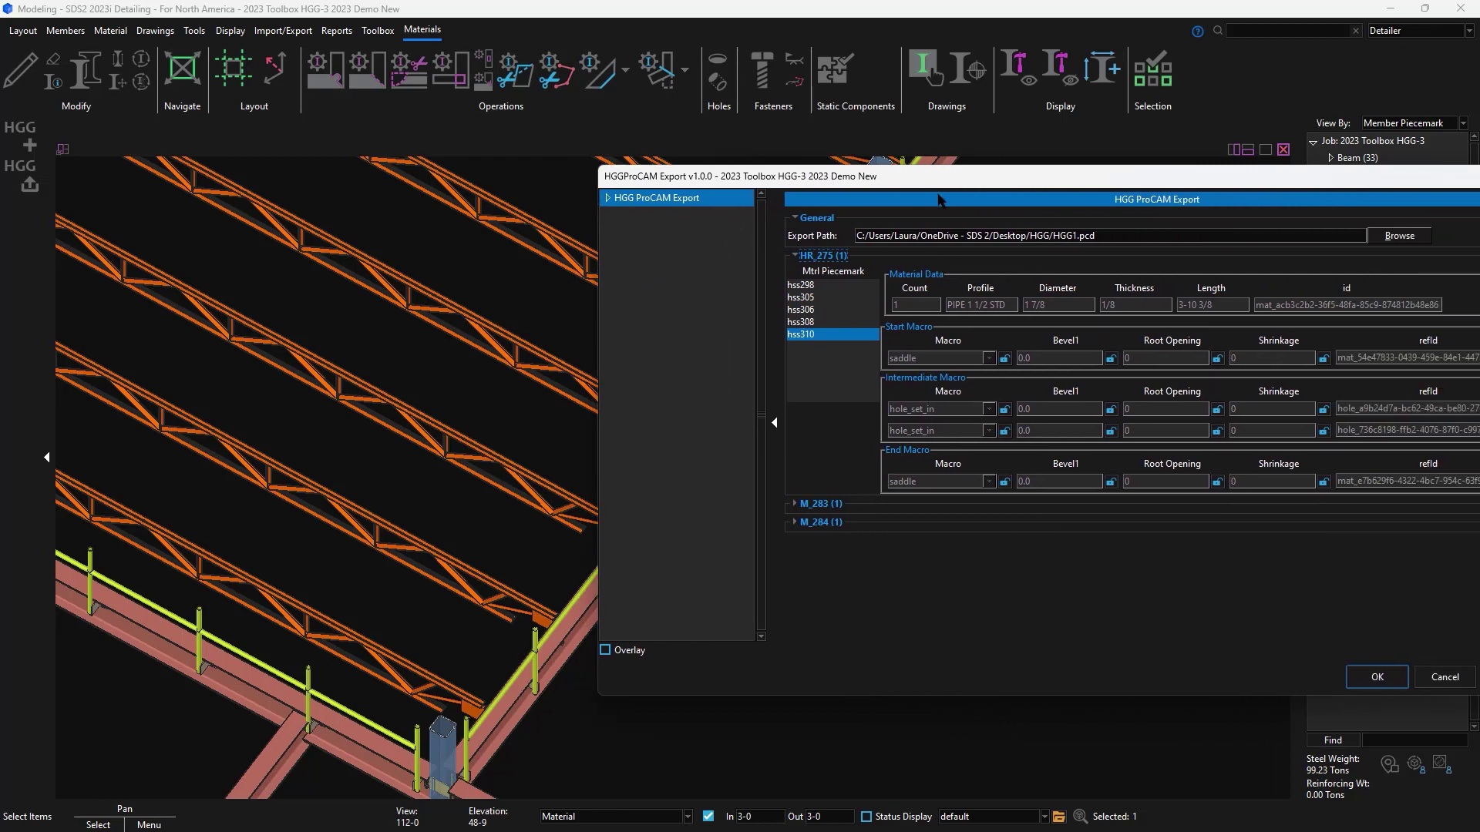
Review pipes hss320 (M_283) and hss322 (M_284), then confirm the export to HGG1.pcd
left_click(1004, 358)
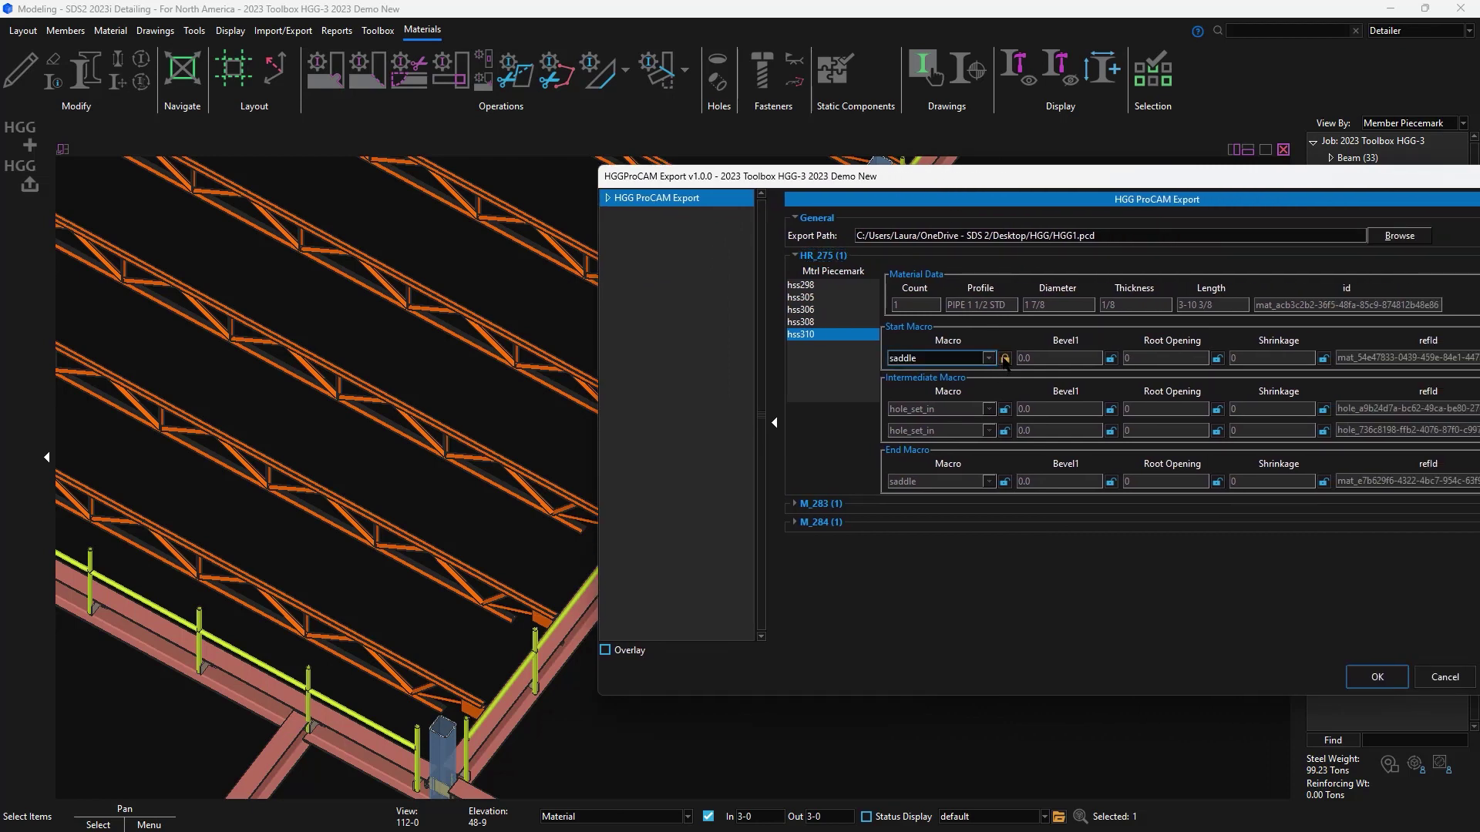
left_click(1004, 358)
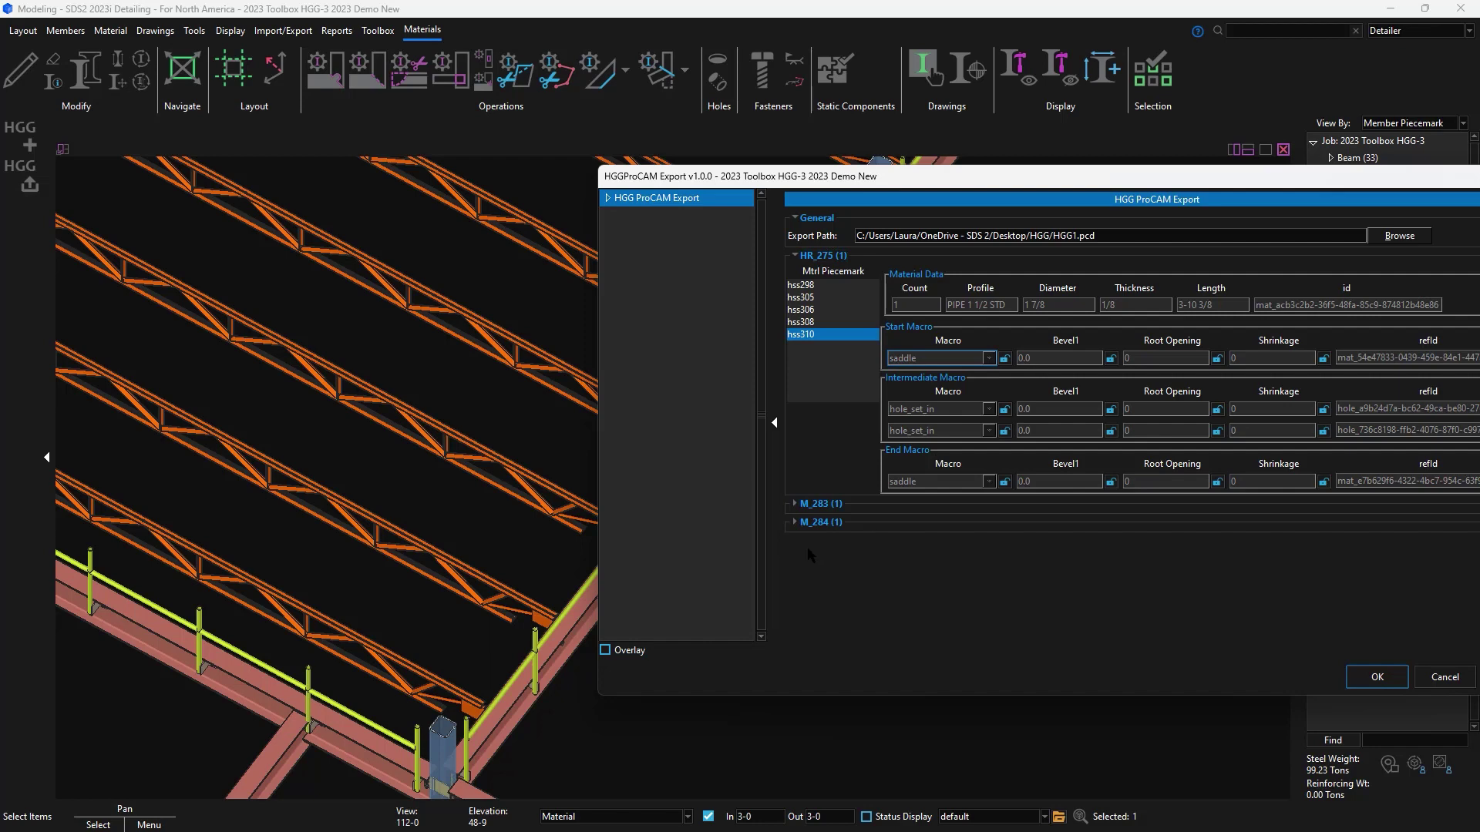
left_click(795, 504)
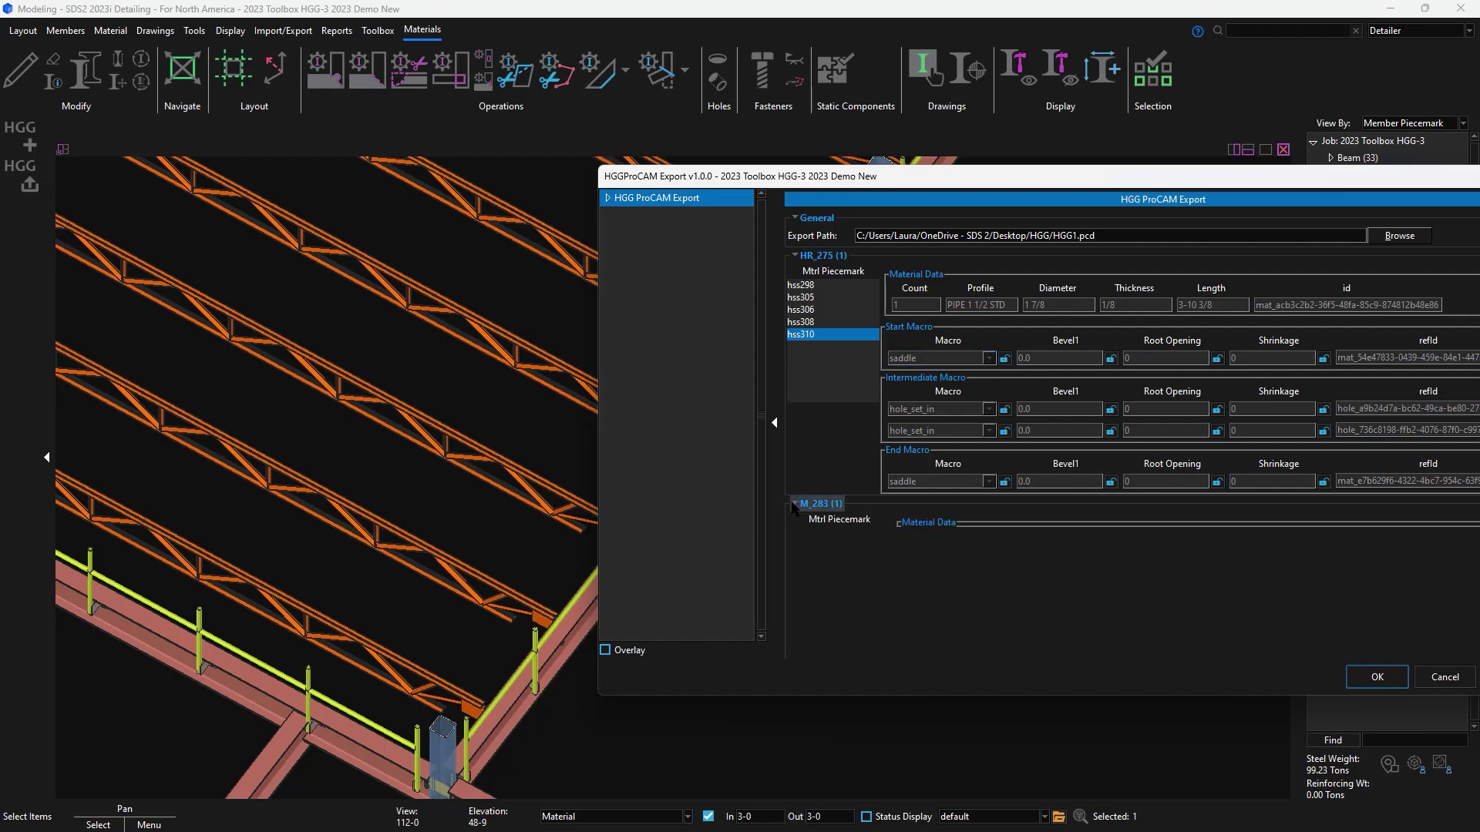
scroll(966, 546, "down", 1)
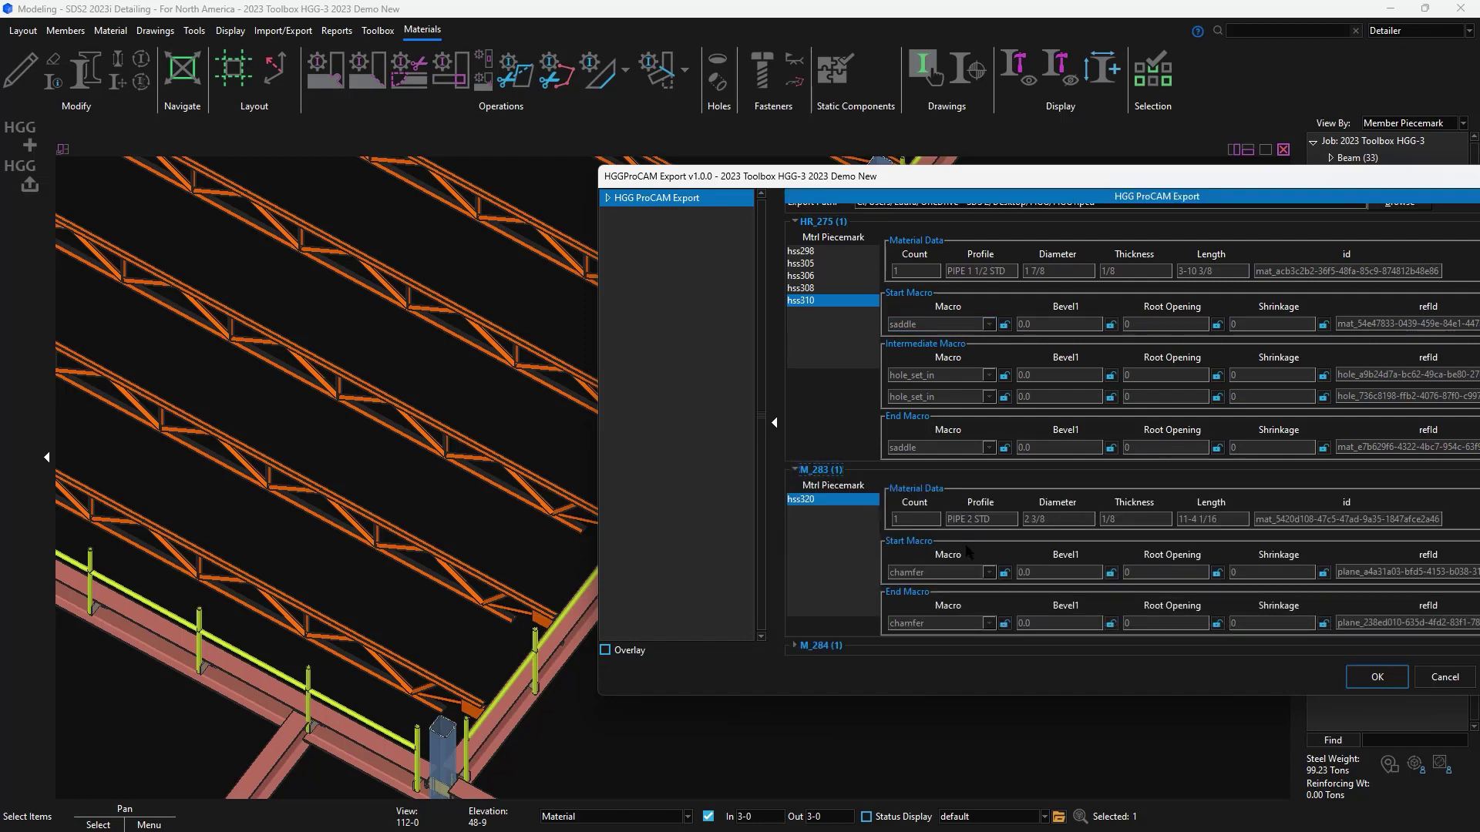
left_click(795, 645)
scroll(953, 563, "down", 4)
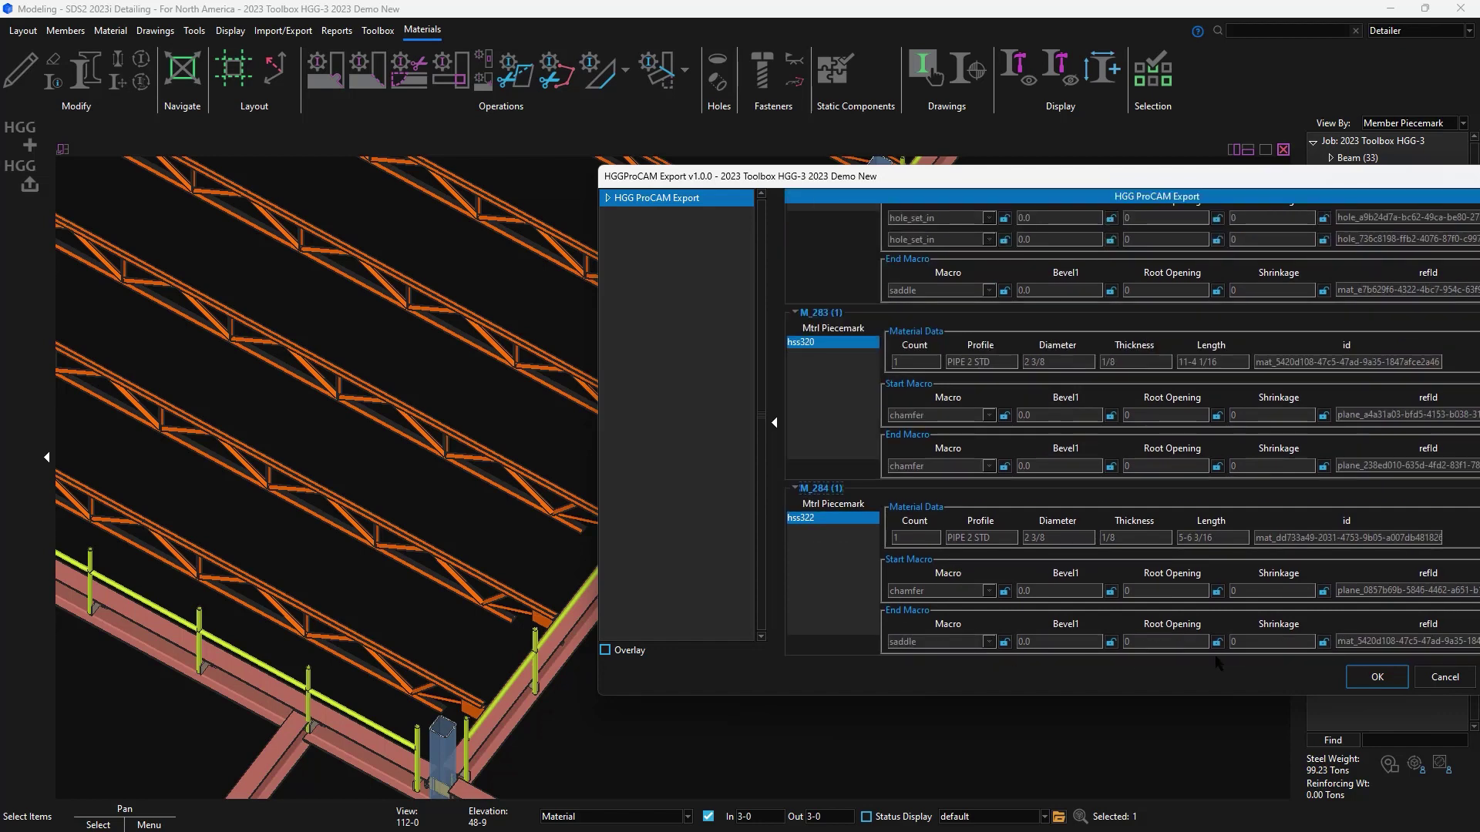
left_click(1376, 676)
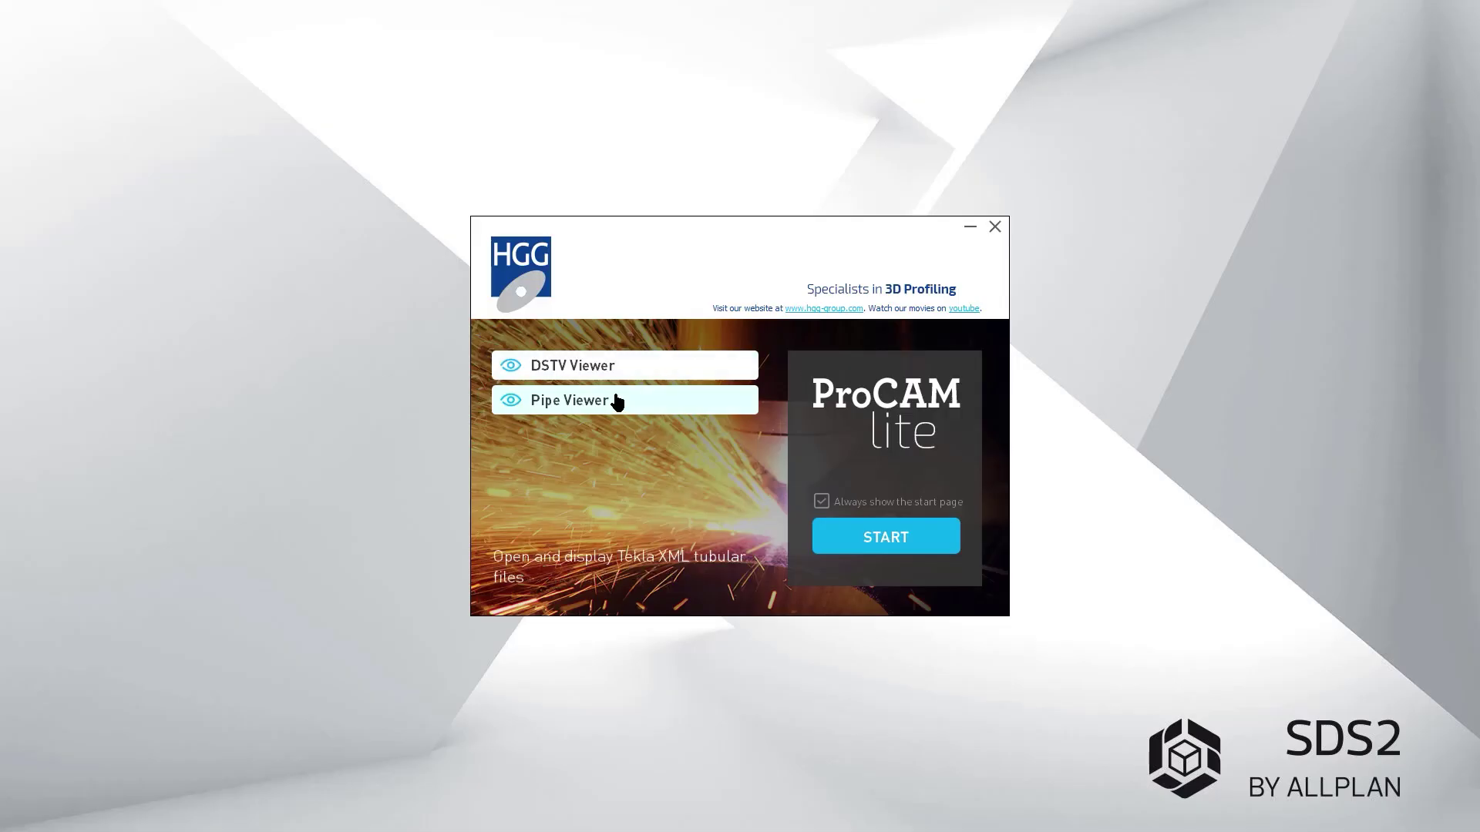
Load HGG1.pcd in the Pipe Viewer and display pipe hss308 from HR_275
left_click(623, 402)
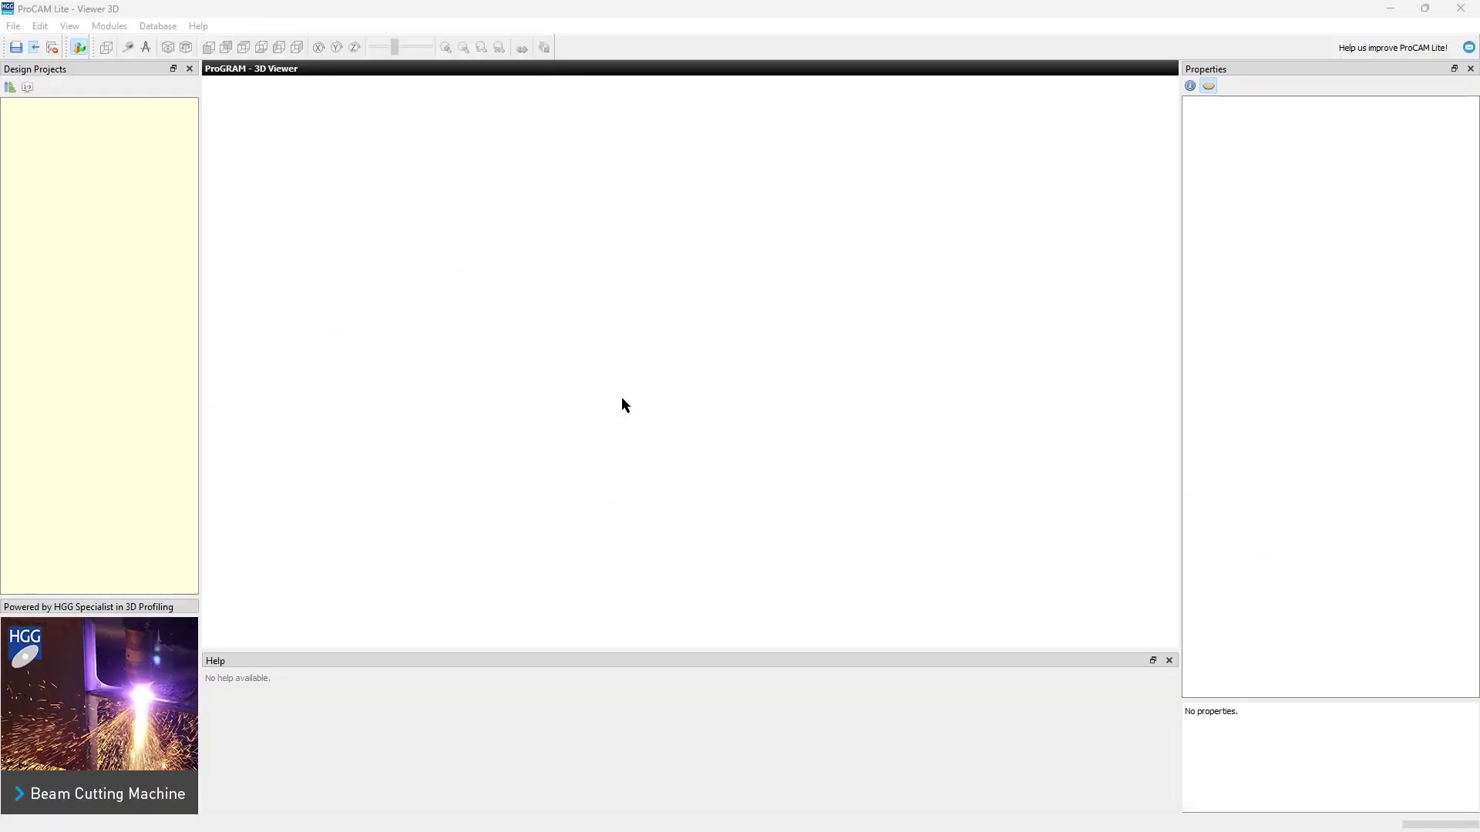
double_click(100, 162)
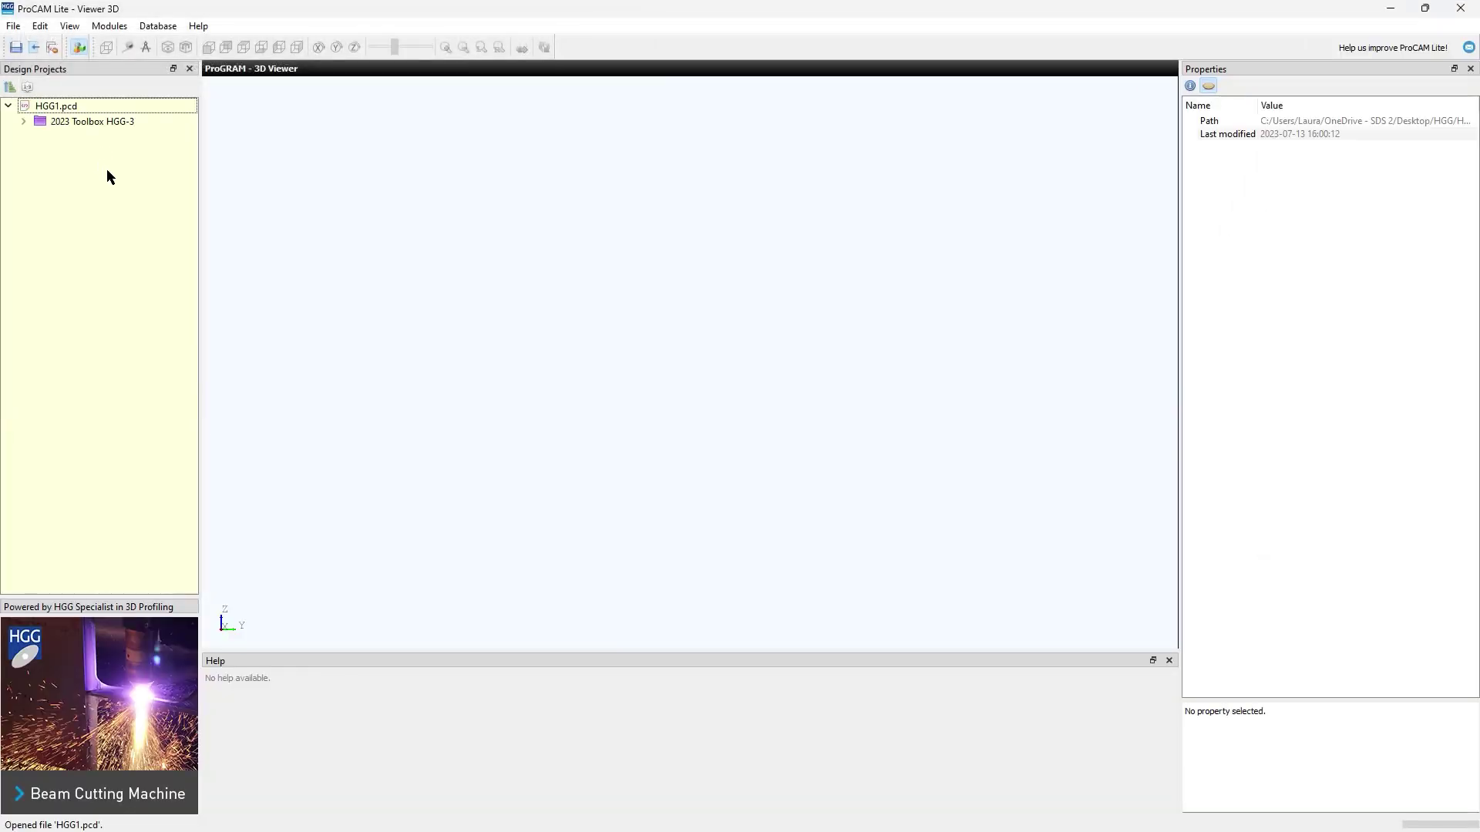
left_click(24, 122)
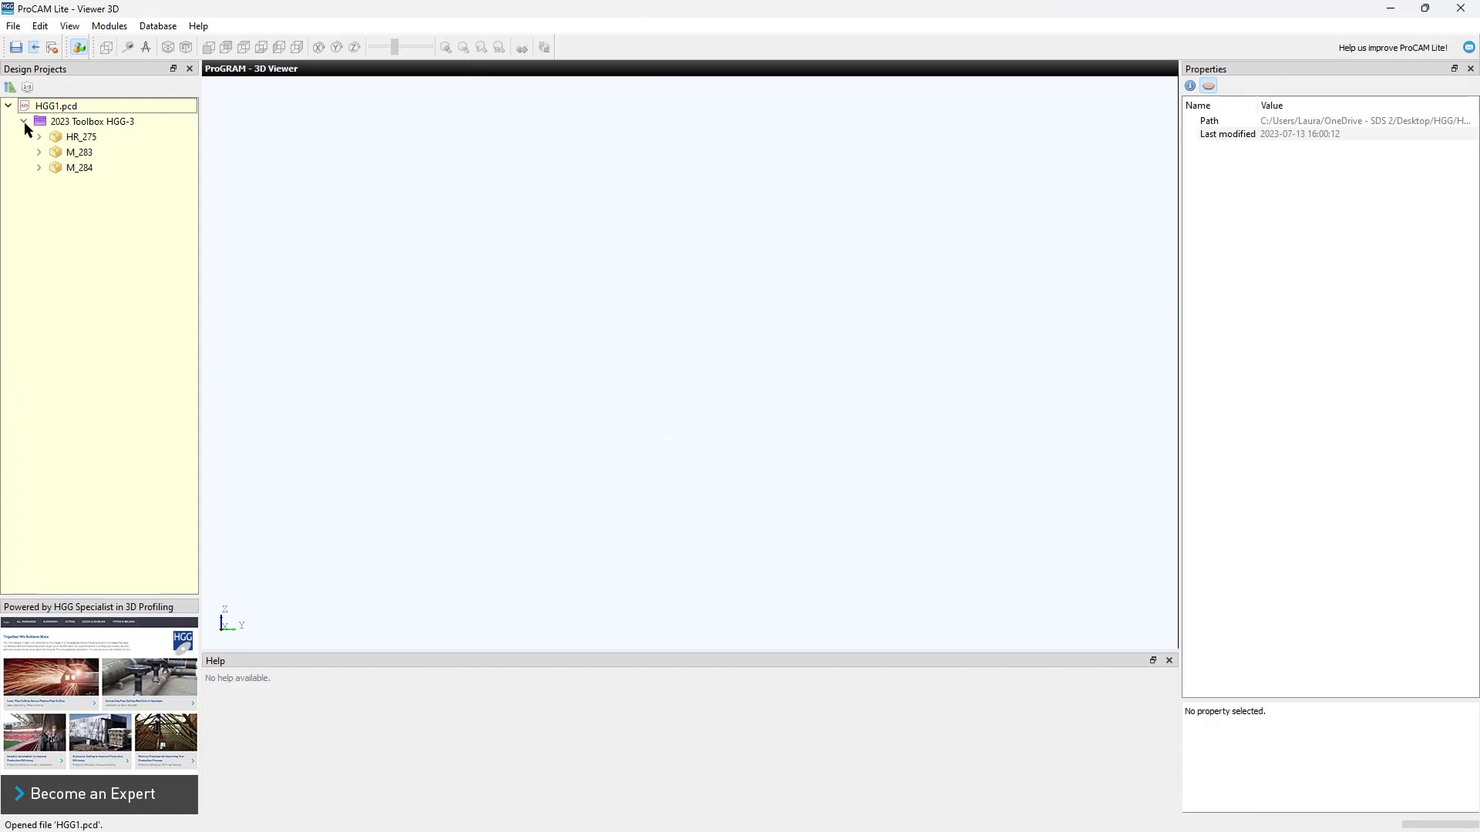
left_click(39, 138)
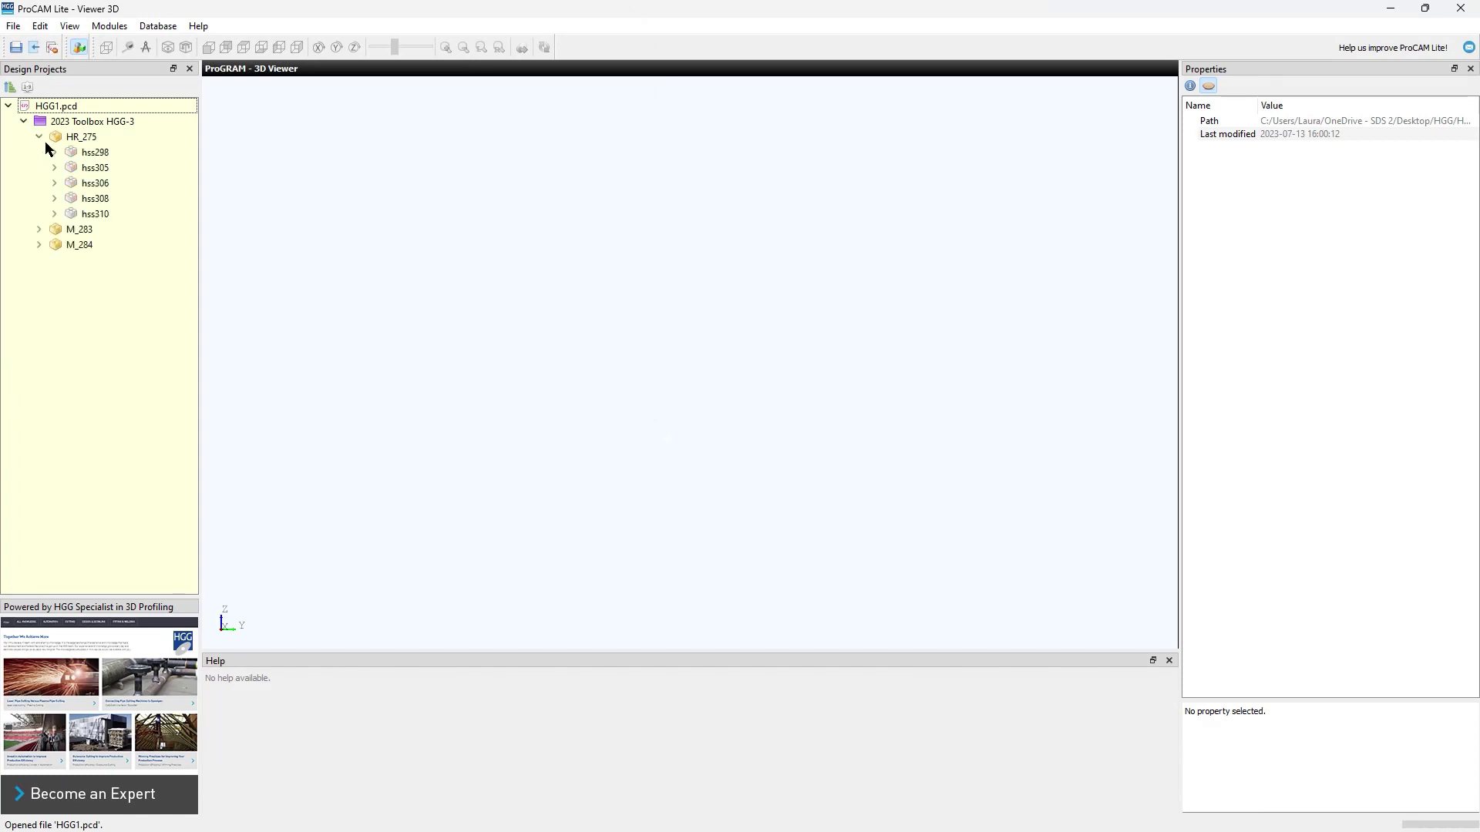
left_click(70, 202)
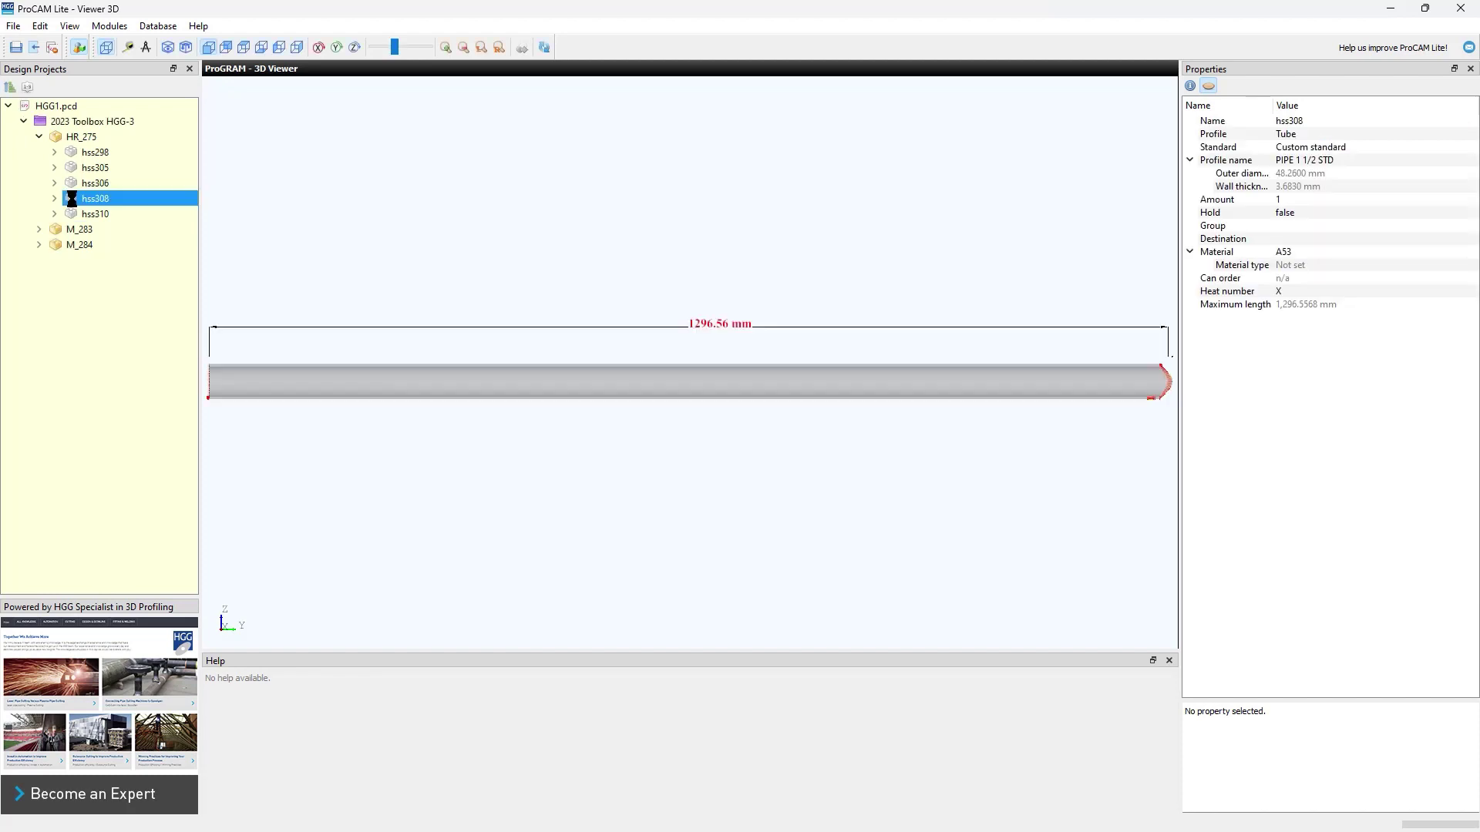
Inspect hss308's saddle-cut end in 3D, then list the operations of pipes hss308 and hss322
scroll(1160, 389, "up", 2)
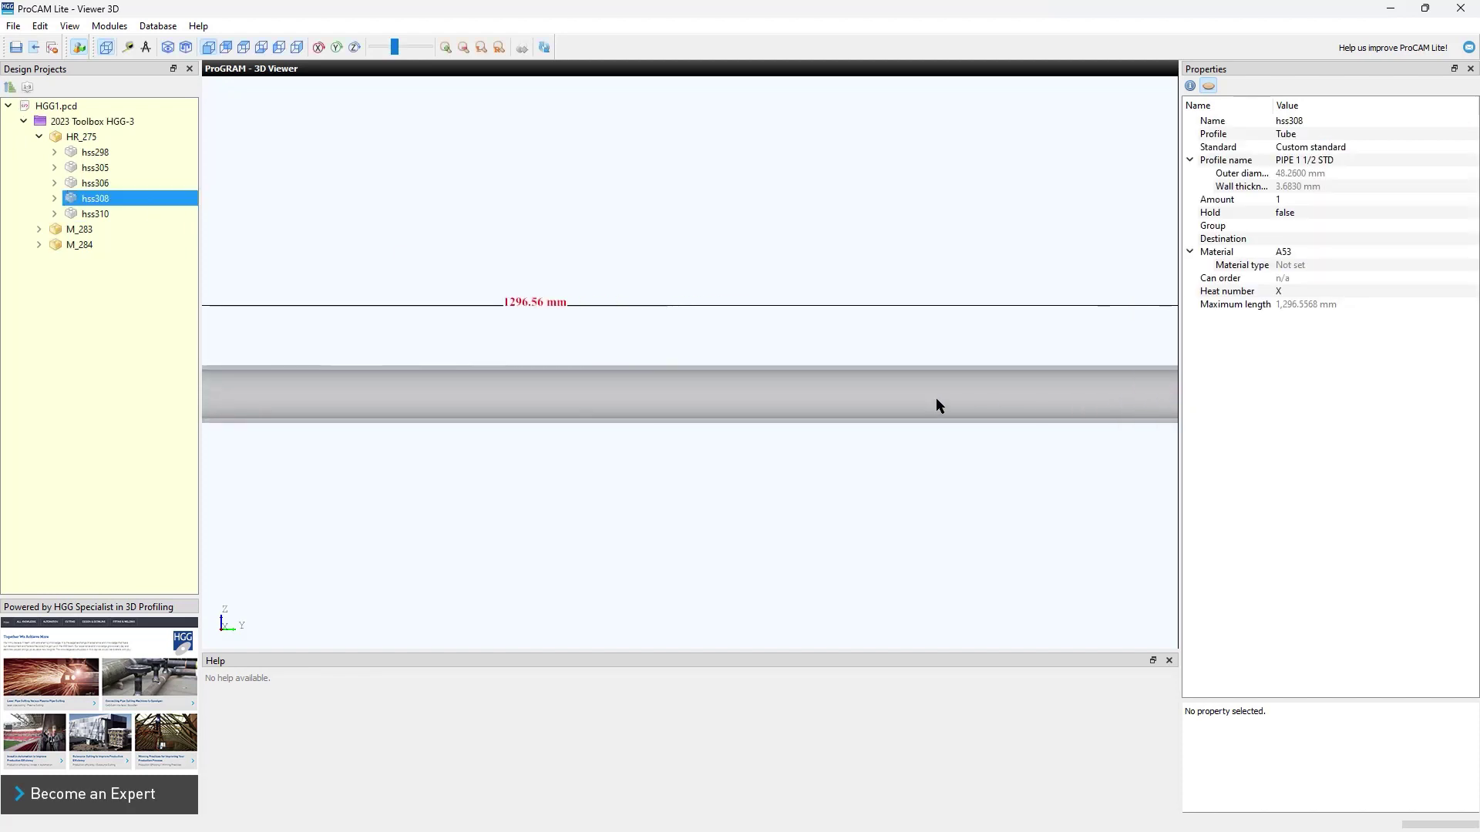
middle_click_drag(938, 407, 626, 404)
left_click_drag(899, 409, 787, 357)
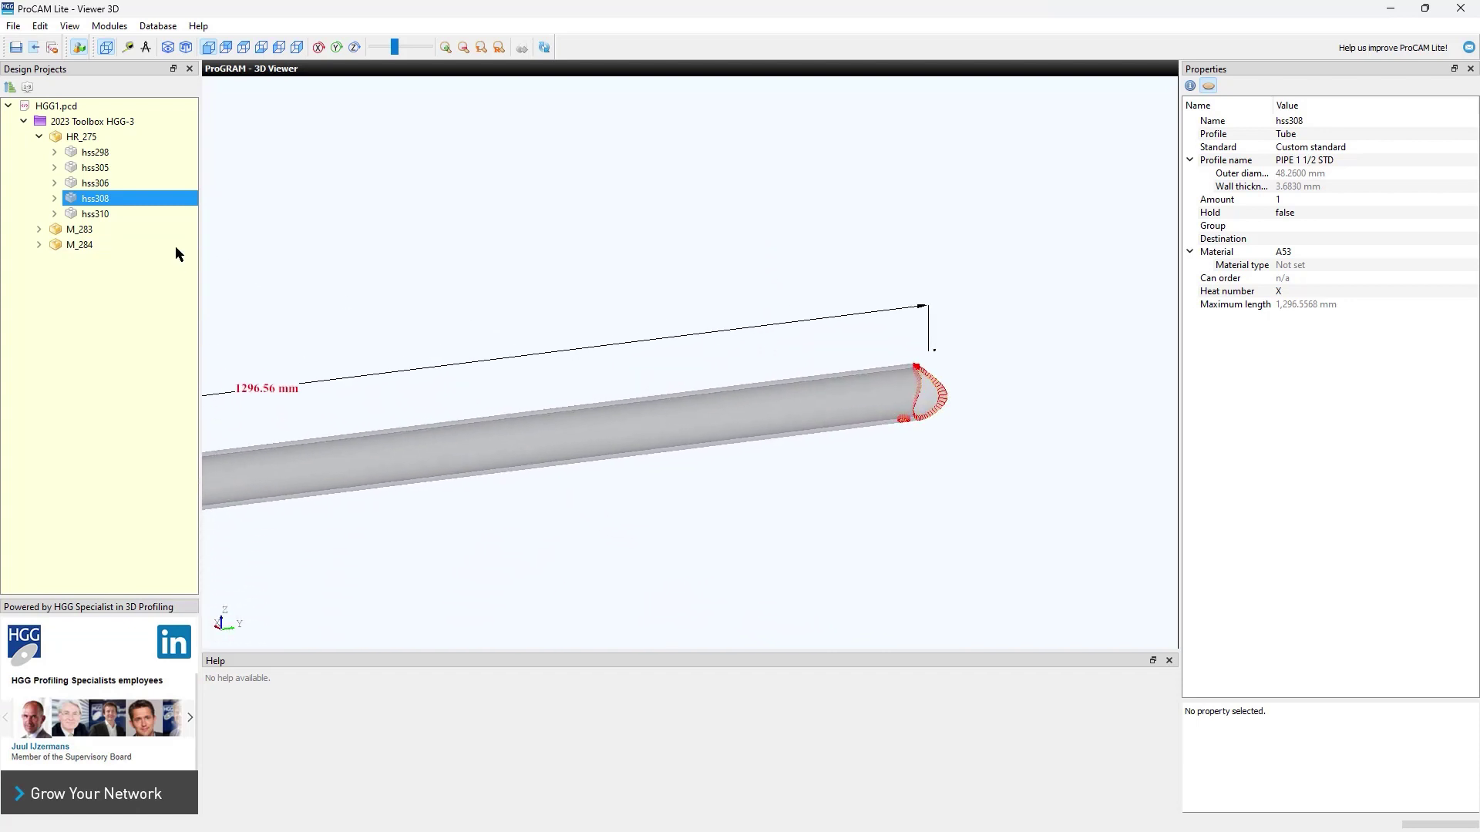
left_click(54, 198)
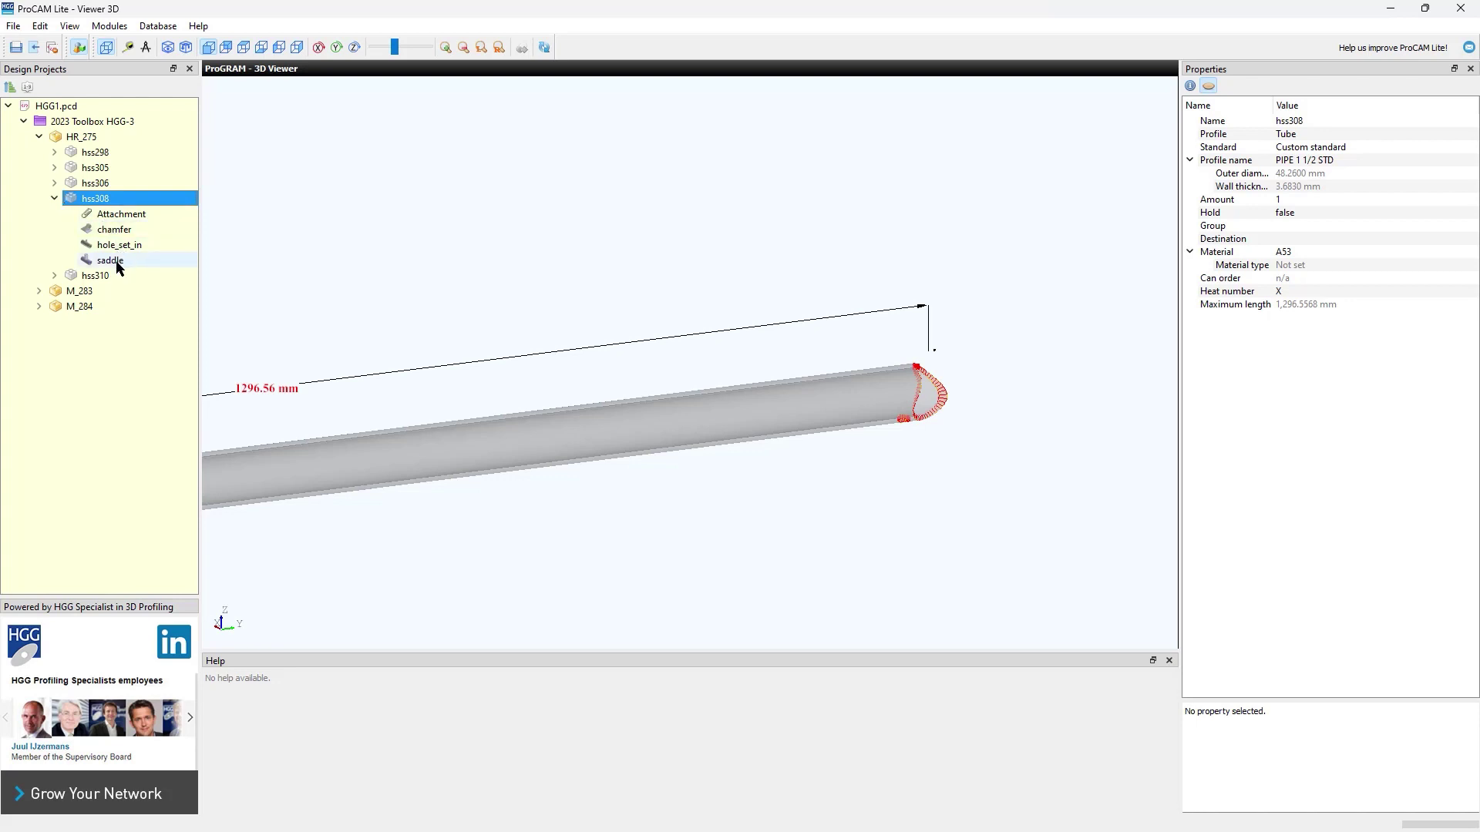
left_click(39, 306)
left_click(54, 321)
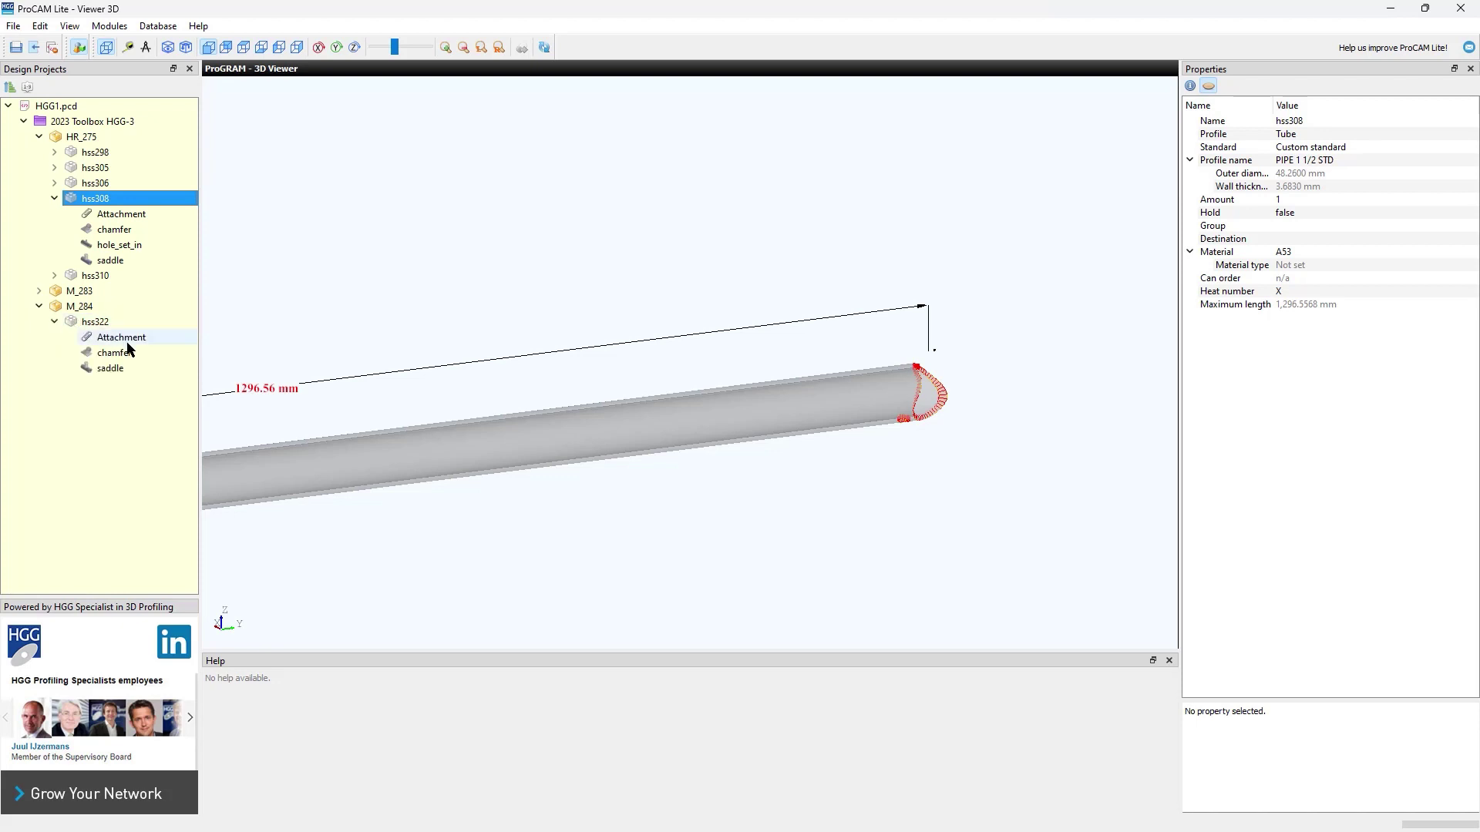